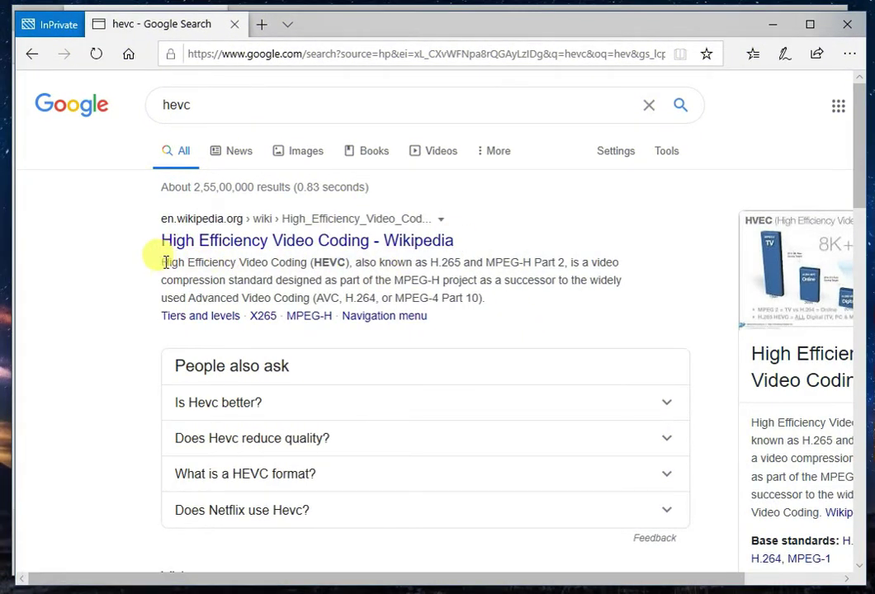
{"action": "left_click_drag", "start_coordinate": [163, 262], "coordinate": [350, 263]}
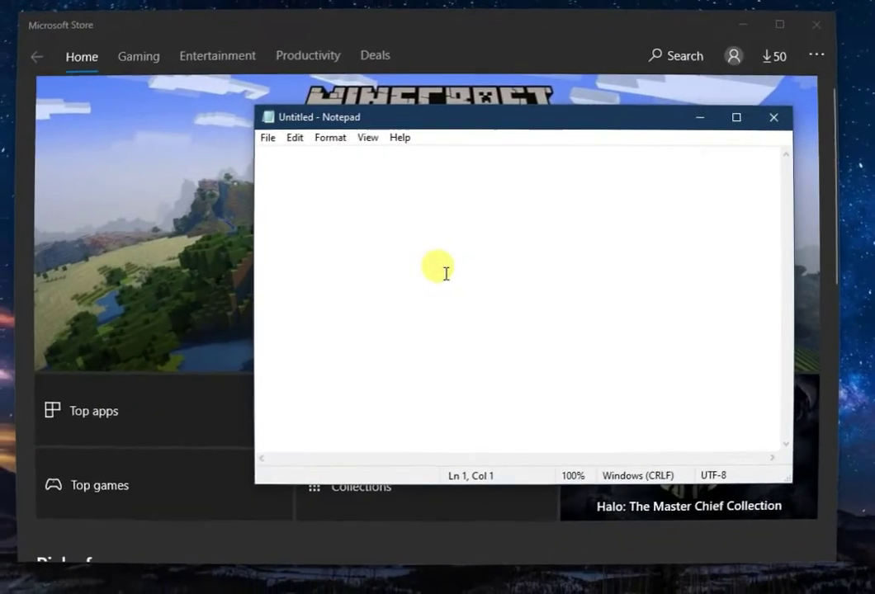
Write the opening line "hello friends to i am going to teach you how" in the blank Notepad document
{"action": "type", "text": "hello"}
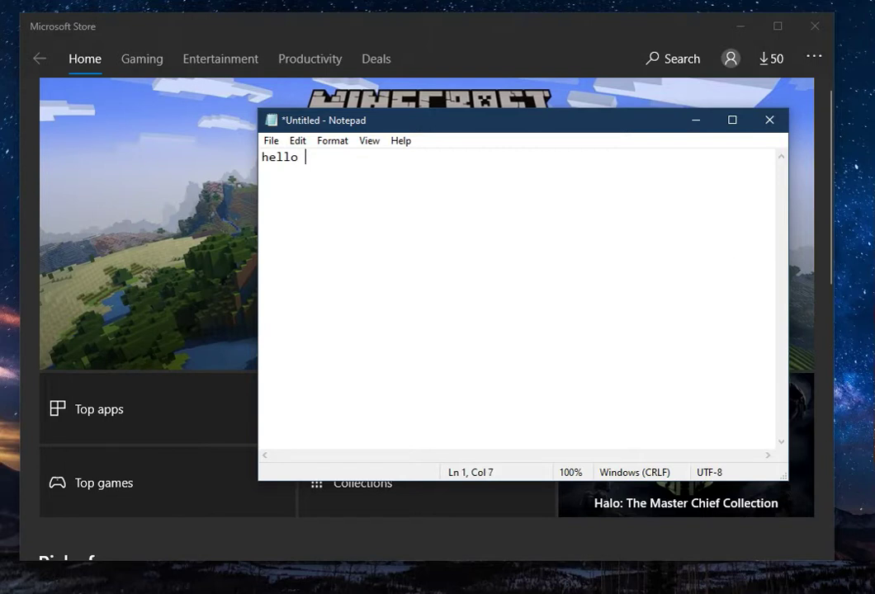
{"action": "type", "text": " friends to"}
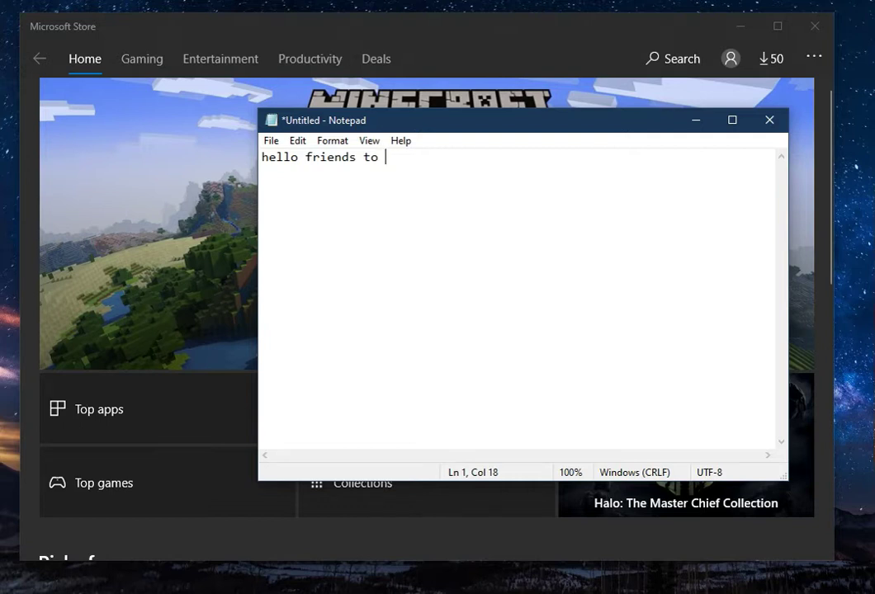
{"action": "type", "text": "i am going to tea"}
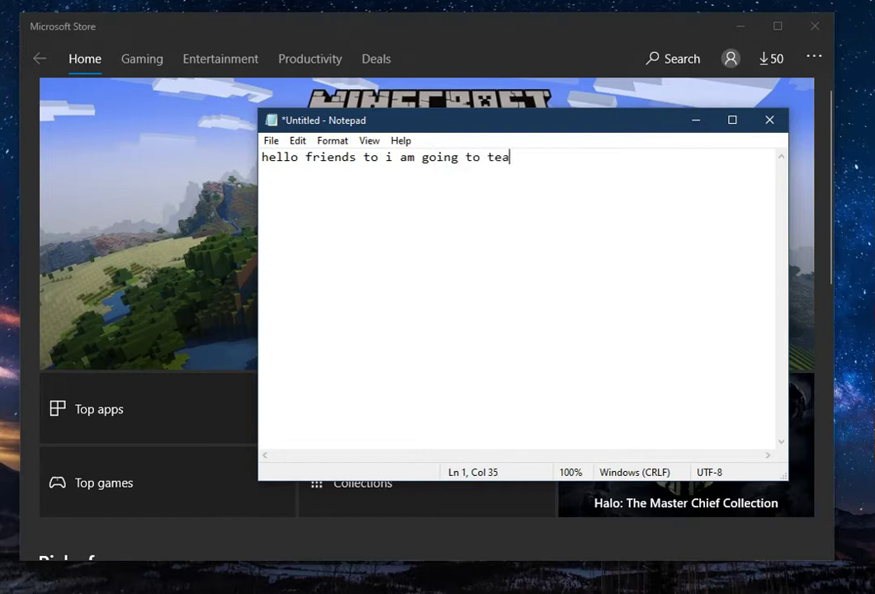
{"action": "type", "text": "ch you how"}
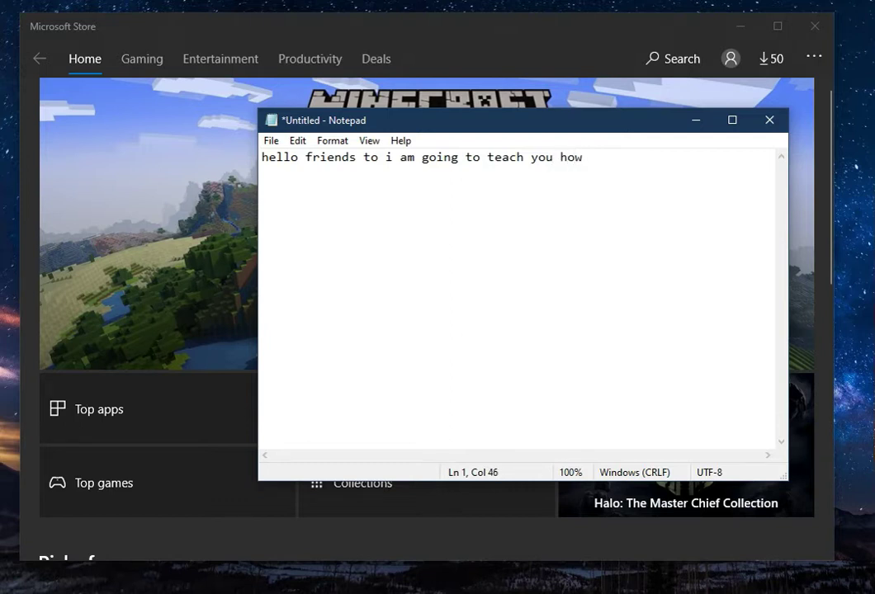
Below a blank line, add the text "you can download the HEVC codex in your windows 10 OS"
{"action": "key", "text": "Return"}
{"action": "key", "text": "Return"}
{"action": "type", "text": "you can do"}
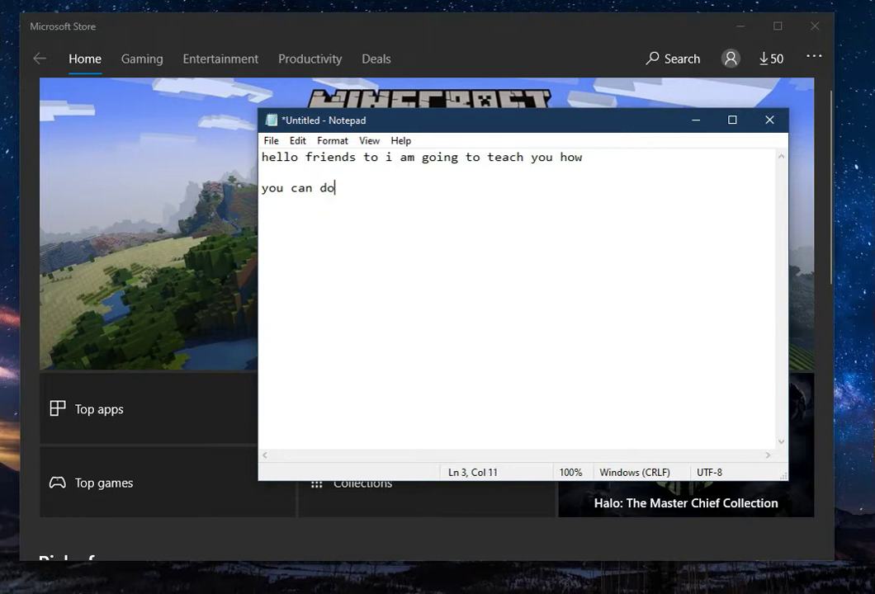
{"action": "type", "text": "wnload the "}
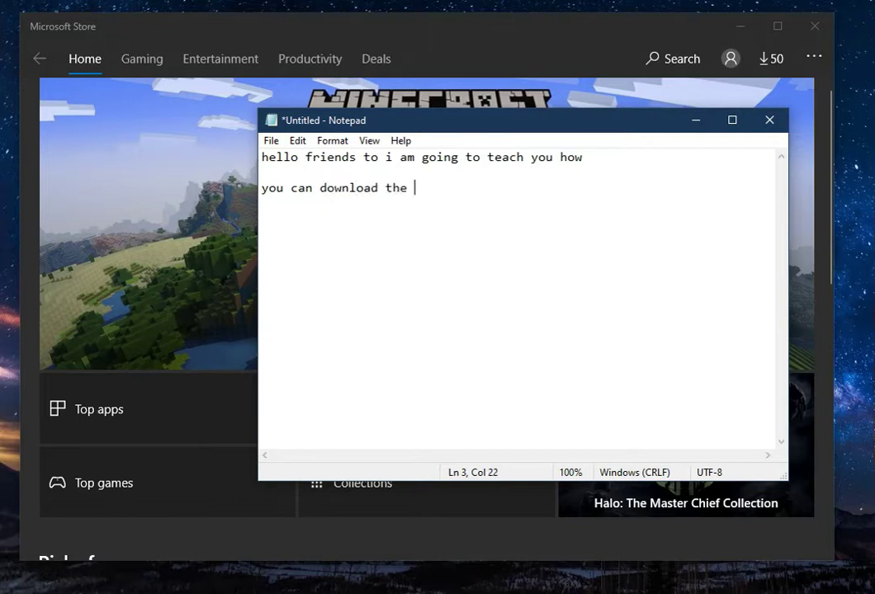
{"action": "type", "text": "HEVC code"}
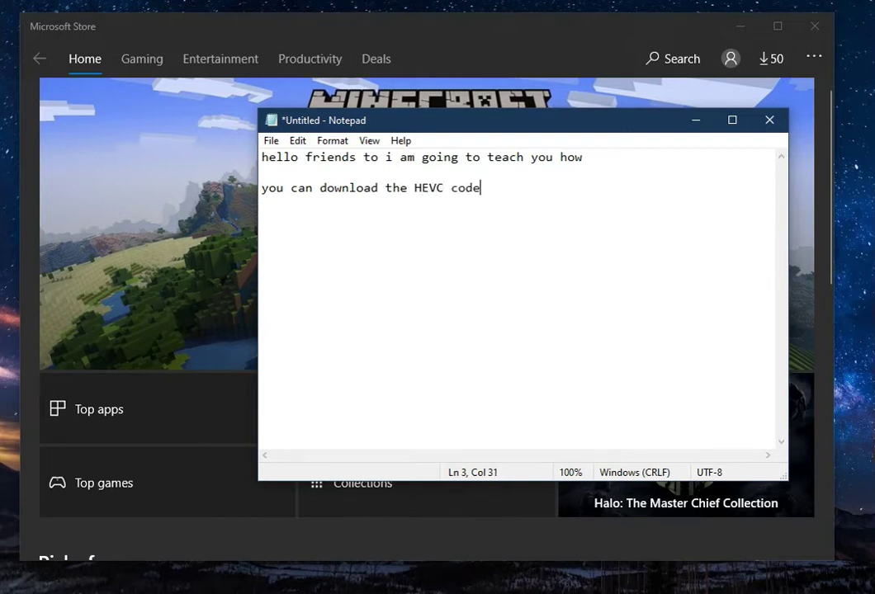
{"action": "type", "text": "x in your window"}
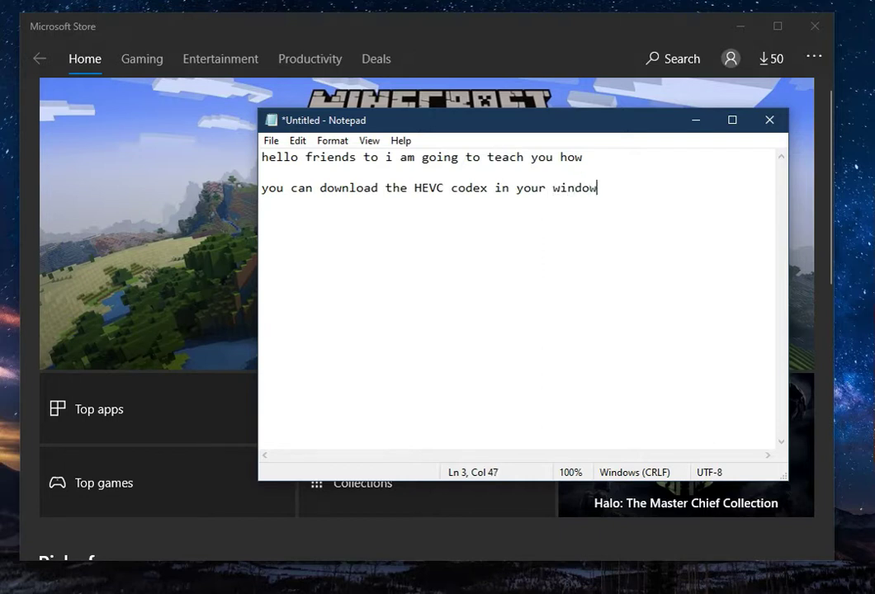
{"action": "type", "text": "s 10 OS"}
Add "For Free" as a separate line, leaving a blank line above it
{"action": "key", "text": "Return"}
{"action": "key", "text": "Return"}
{"action": "type", "text": "For F"}
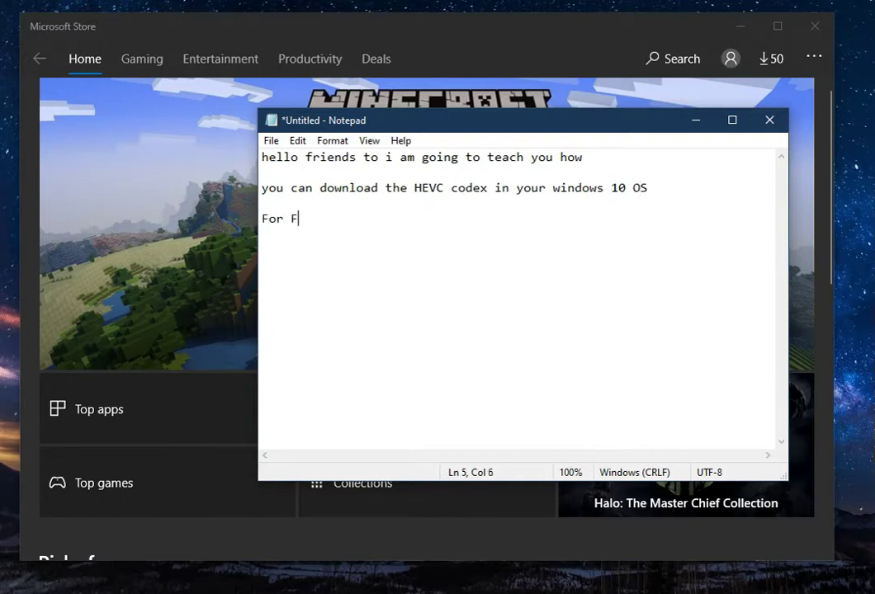
{"action": "type", "text": "ree"}
Add the line "at first let me show you how much microsoft charge for the HEVC Codex", with blank lines around it
{"action": "key", "text": "Return"}
{"action": "key", "text": "Return"}
{"action": "type", "text": "at firs"}
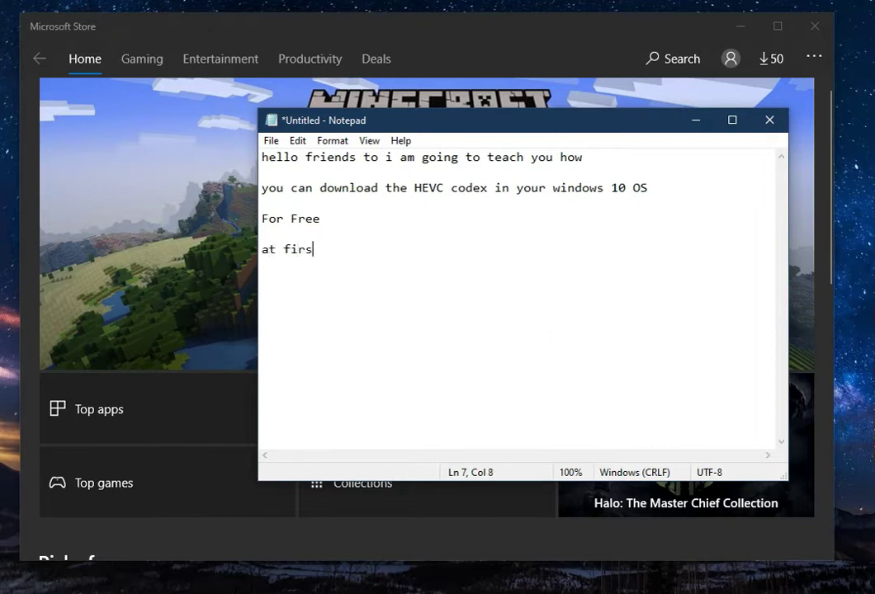
{"action": "type", "text": "t let me show you how "}
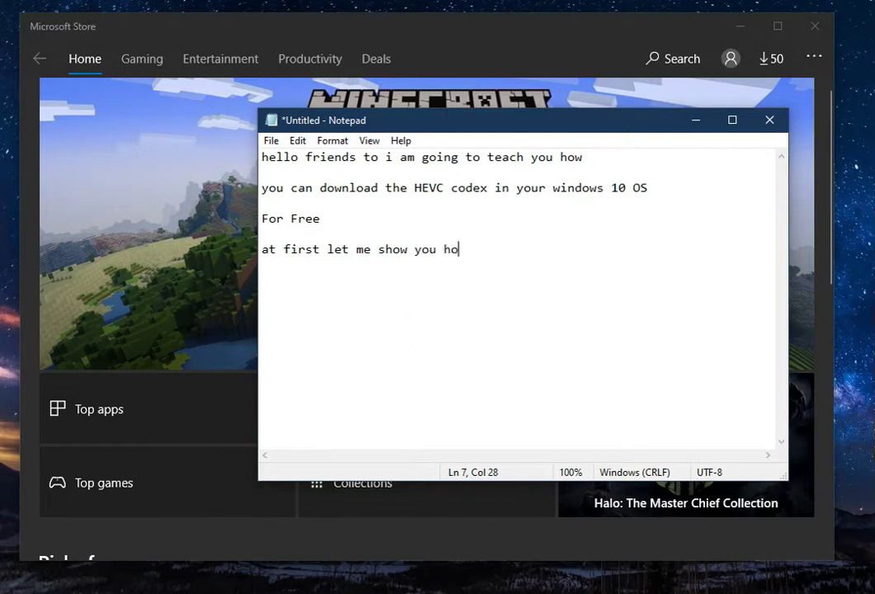
{"action": "type", "text": "much microsoft"}
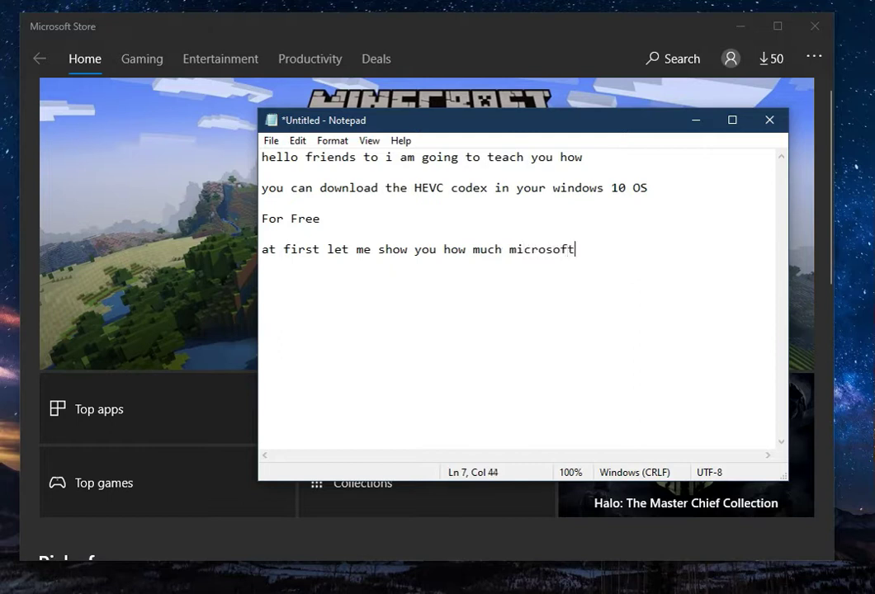
{"action": "type", "text": " charges"}
{"action": "key", "text": "BackSpace"}
{"action": "type", "text": "for the "}
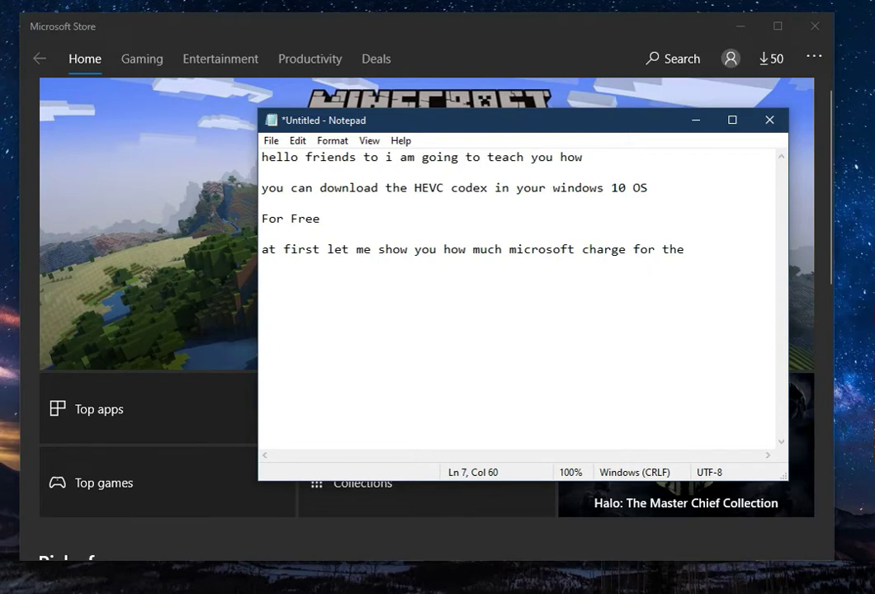
{"action": "type", "text": "HEVC Codex"}
{"action": "key", "text": "Return"}
{"action": "key", "text": "Return"}
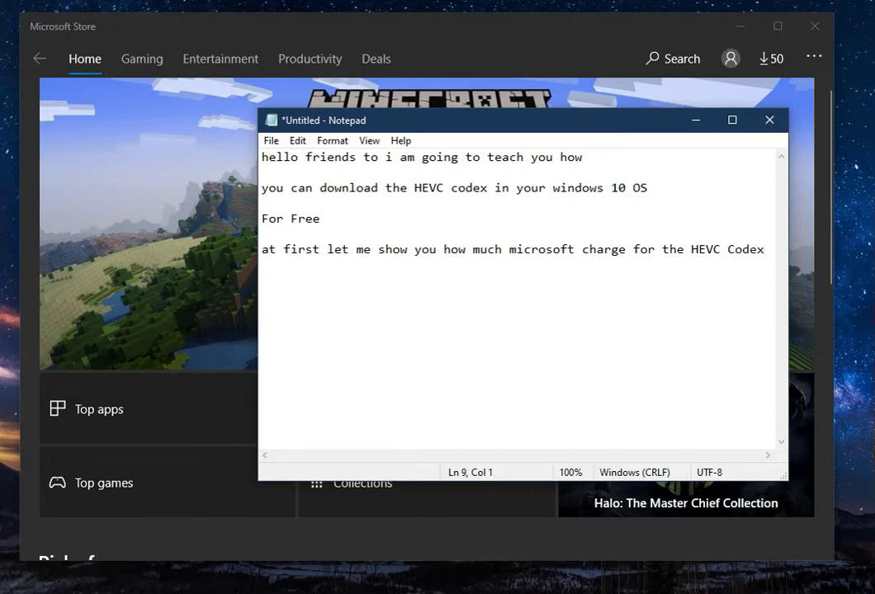
Switch to the Microsoft Store and search it for "hevc"
{"action": "key", "text": "alt+shift+Escape"}
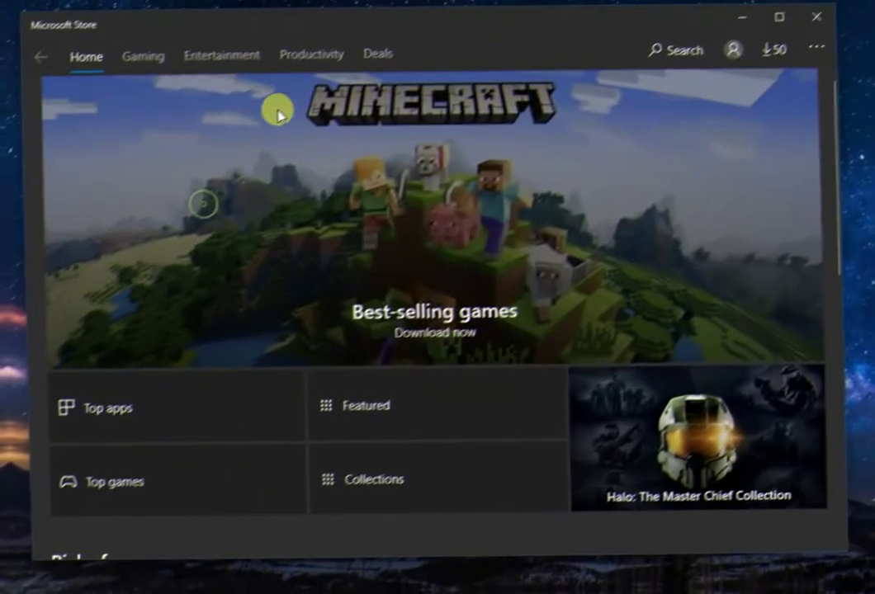
{"action": "left_click", "coordinate": [279, 116]}
{"action": "left_click", "coordinate": [664, 51]}
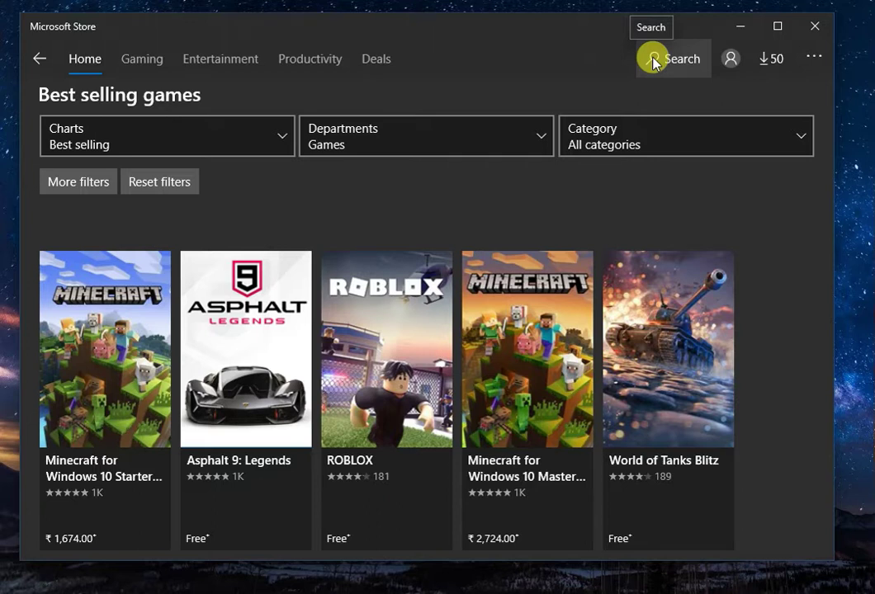
{"action": "left_click", "coordinate": [654, 61]}
{"action": "type", "text": "heve"}
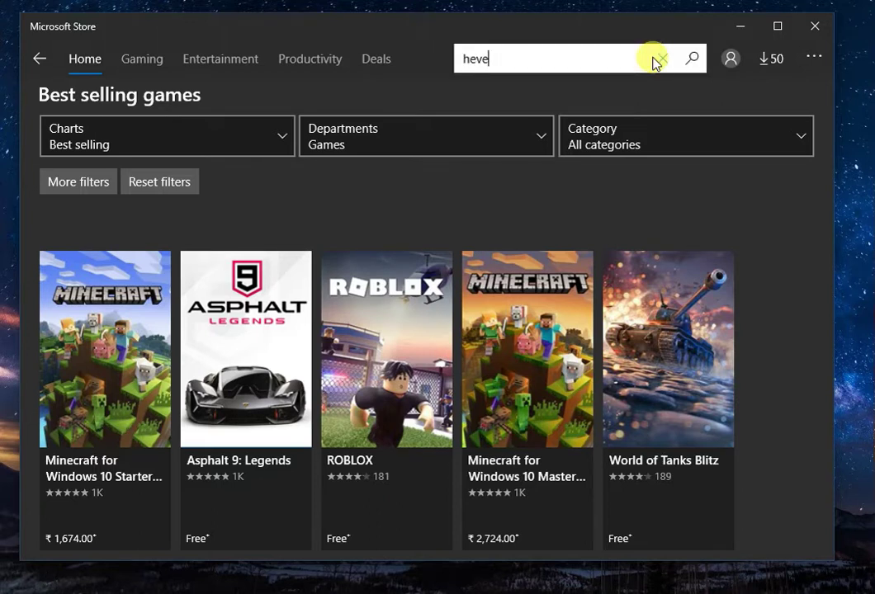
{"action": "key", "text": "BackSpace"}
{"action": "type", "text": "c"}
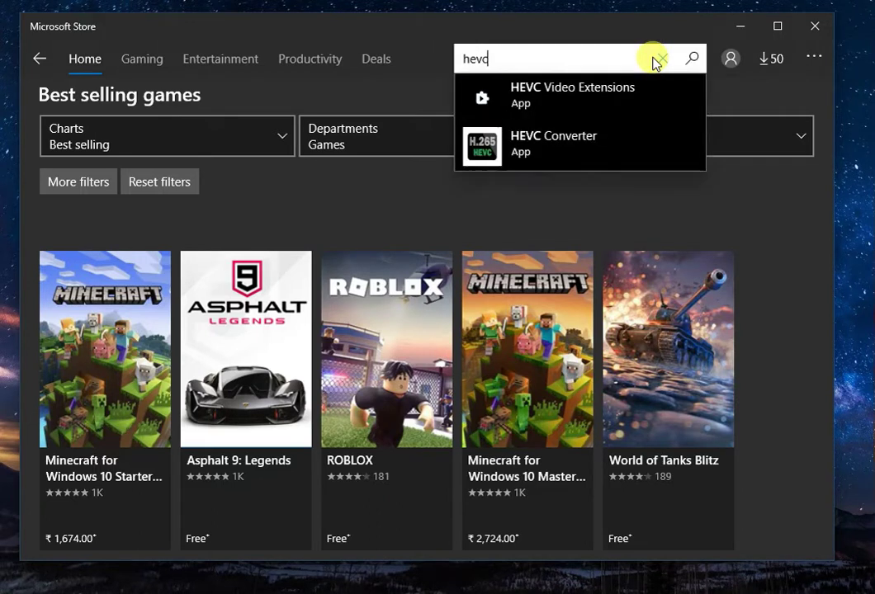
{"action": "key", "text": "Return"}
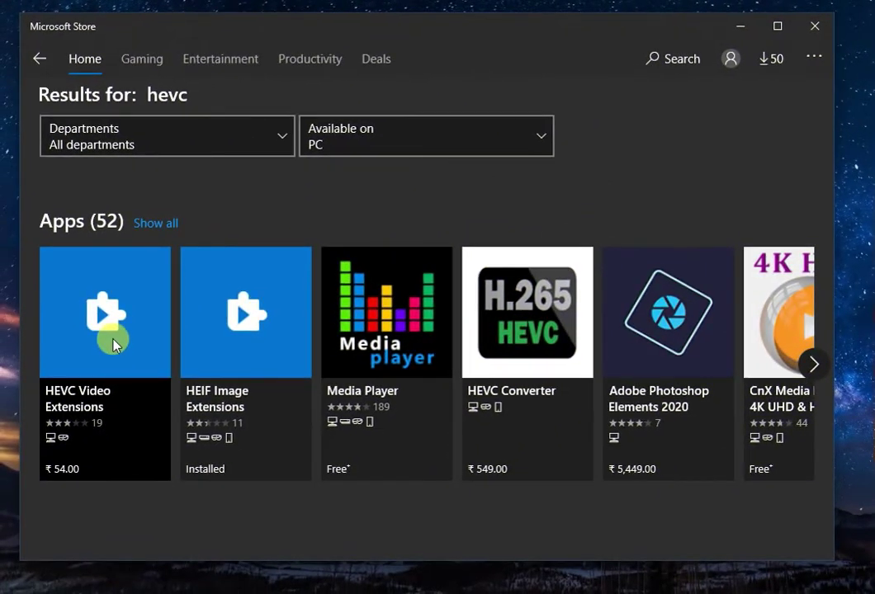
Open the HEVC Video Extensions product page, read its full description, and check the purchase option
{"action": "left_click", "coordinate": [126, 322]}
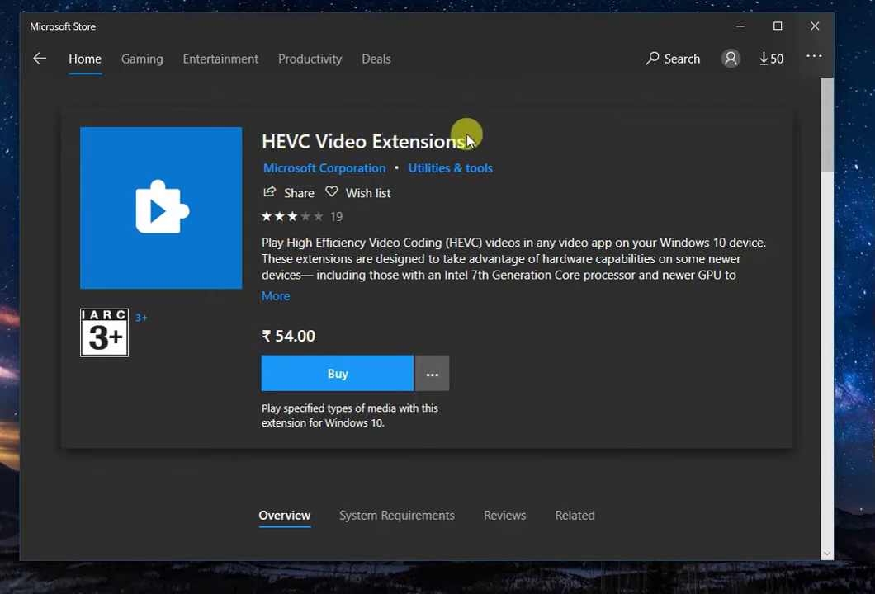
{"action": "left_click", "coordinate": [280, 296]}
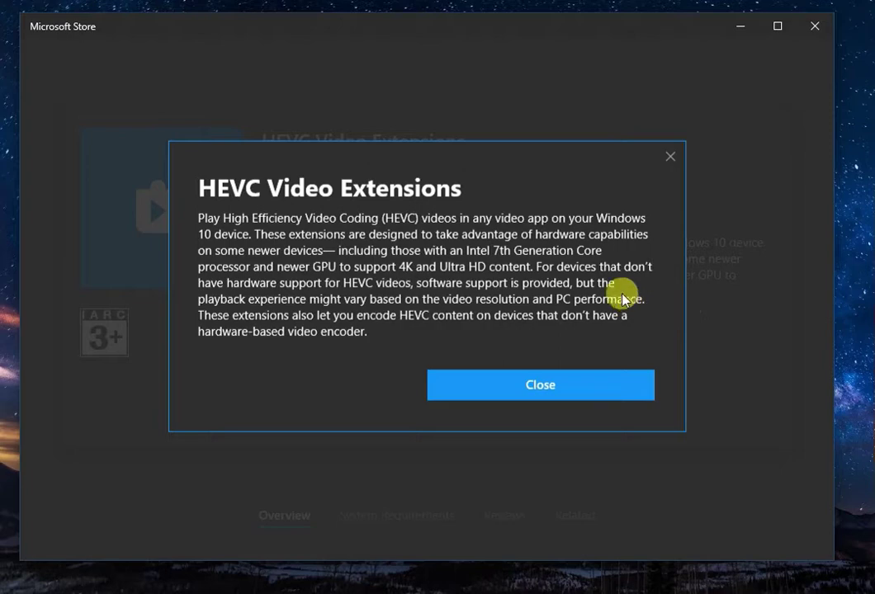
{"action": "left_click", "coordinate": [568, 381]}
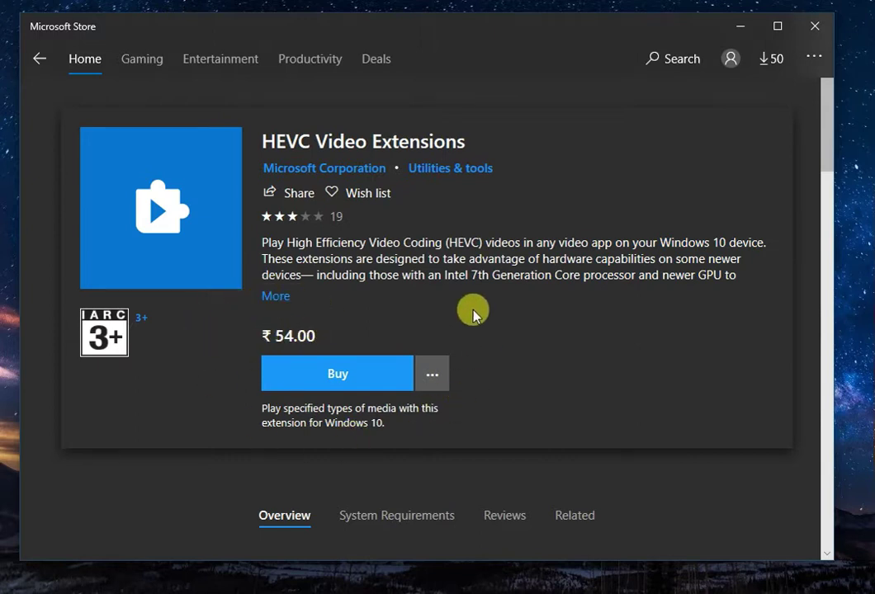
{"action": "left_click", "coordinate": [366, 370]}
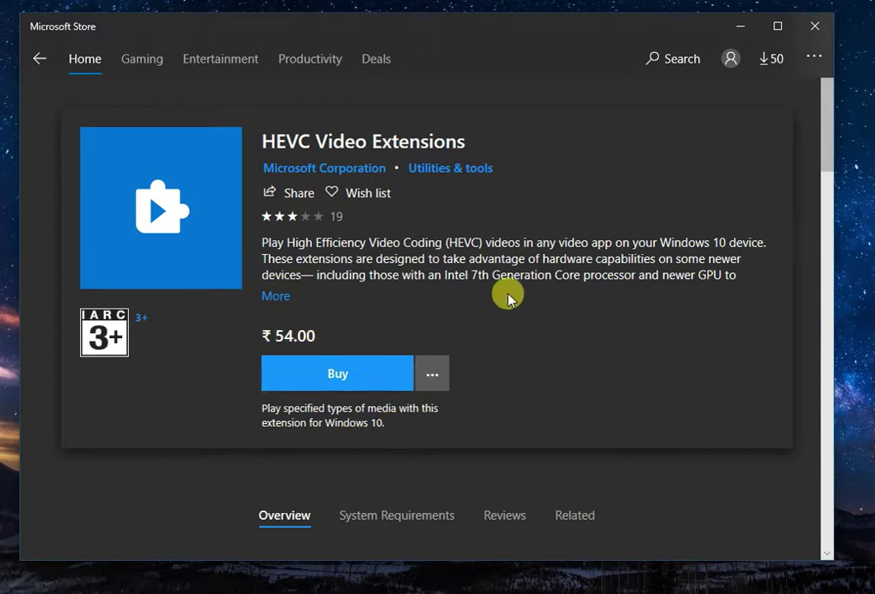
Switch back to Notepad and add the line "in india its price is 54 rupees"
{"action": "key", "text": "alt+Tab"}
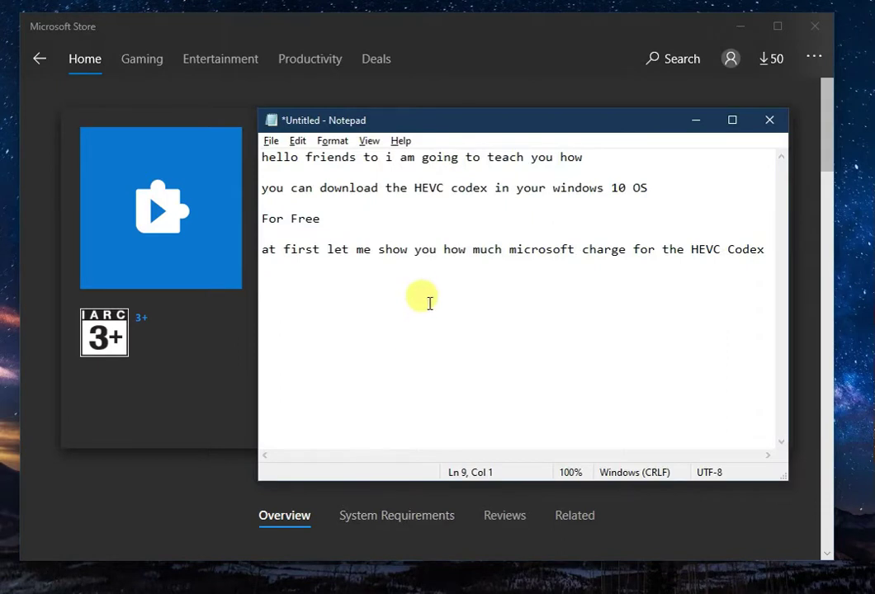
{"action": "type", "text": "in india"}
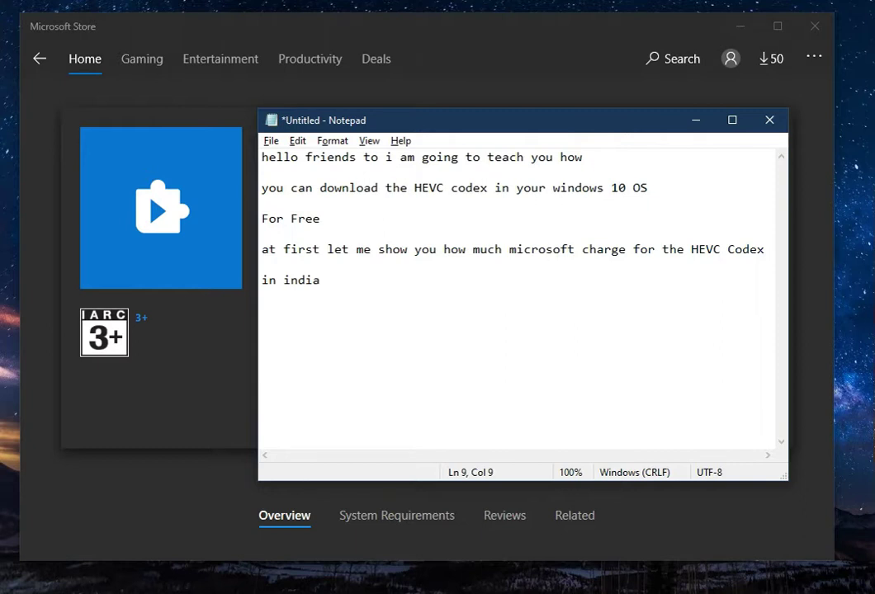
{"action": "type", "text": " its price "}
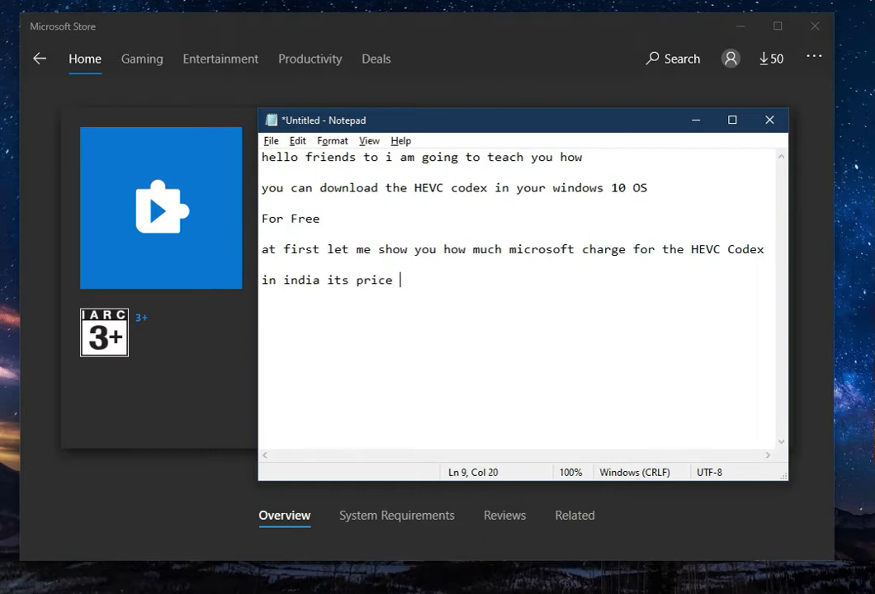
{"action": "type", "text": "is 54 rupees"}
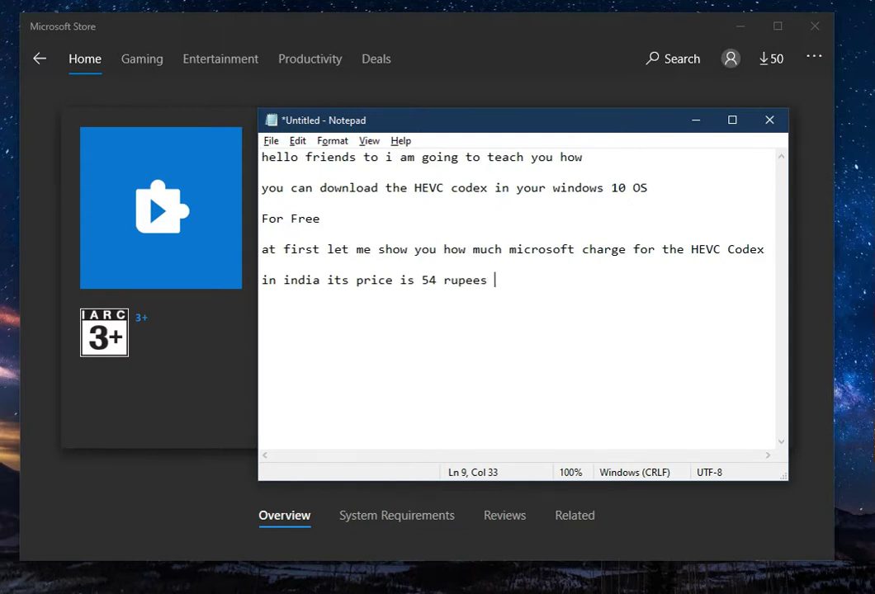
Add the dollar price below a blank line as "in $ it is aproxmatly 0.99"
{"action": "key", "text": "Return"}
{"action": "key", "text": "Return"}
{"action": "type", "text": "in $ it i"}
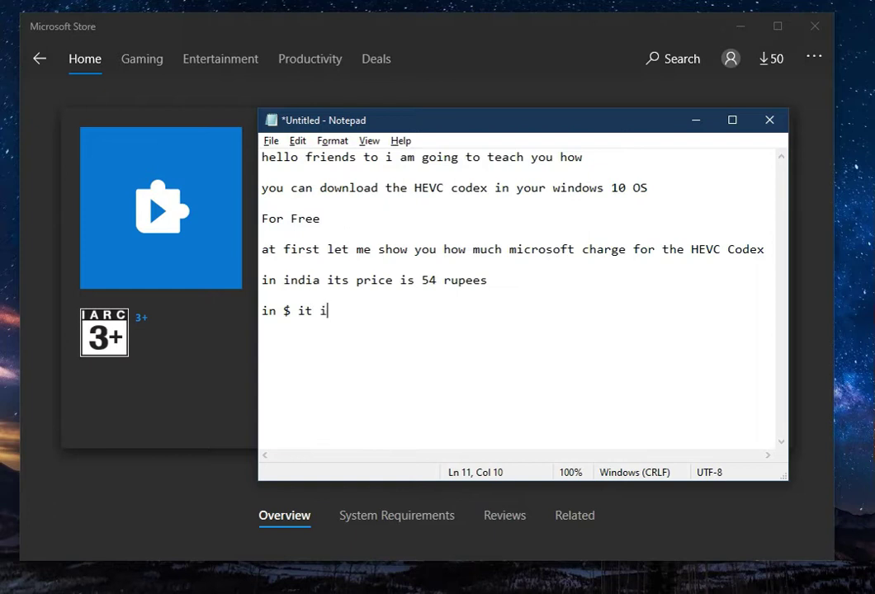
{"action": "type", "text": "s aproxmi"}
{"action": "key", "text": "BackSpace"}
{"action": "type", "text": "atly "}
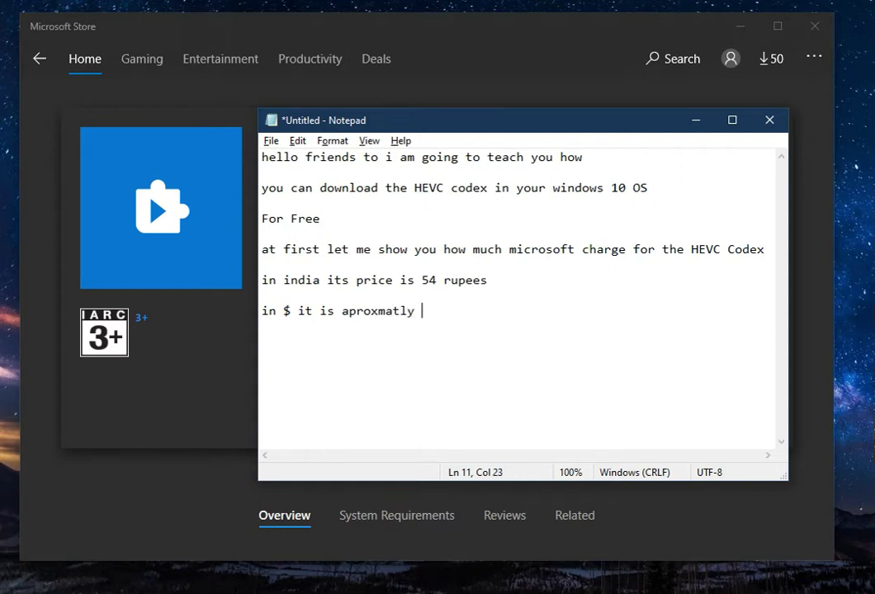
{"action": "type", "text": "0.99"}
Add the line "so the question is how can i get this codex for free" after a blank line
{"action": "key", "text": "Return"}
{"action": "key", "text": "Return"}
{"action": "type", "text": "so the question is ho"}
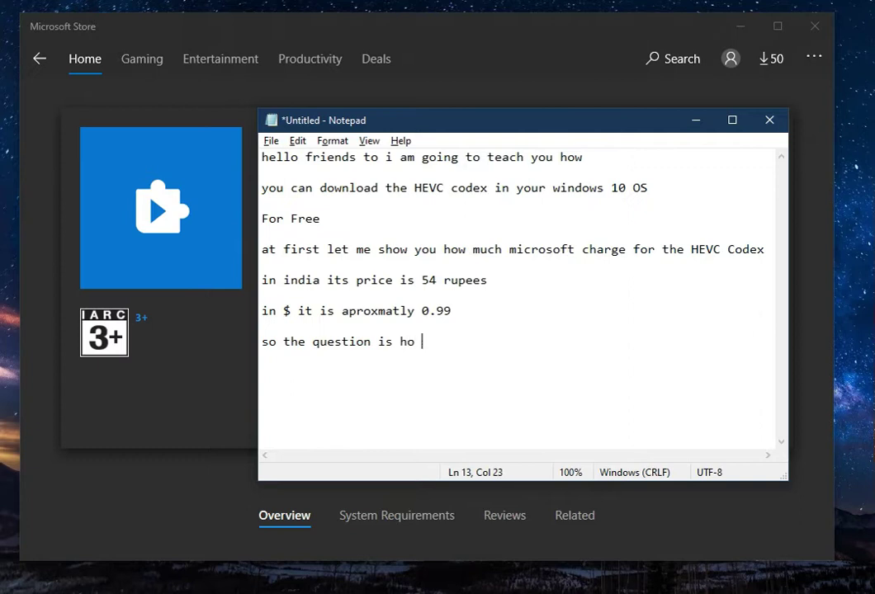
{"action": "key", "text": "BackSpace"}
{"action": "type", "text": "w can a"}
{"action": "key", "text": "BackSpace"}
{"action": "type", "text": "i get this ex"}
{"action": "key", "text": "BackSpace"}
{"action": "key", "text": "BackSpace"}
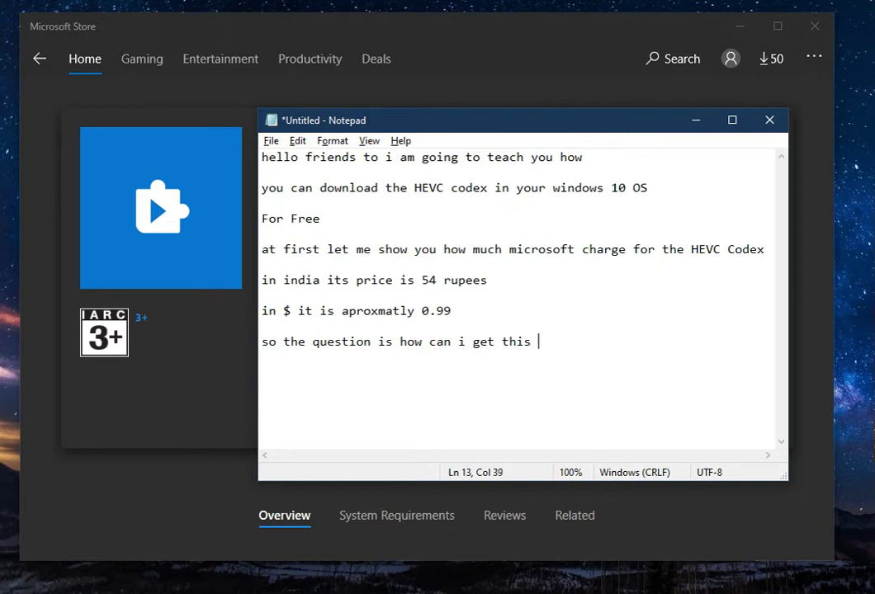
{"action": "type", "text": "codex for free"}
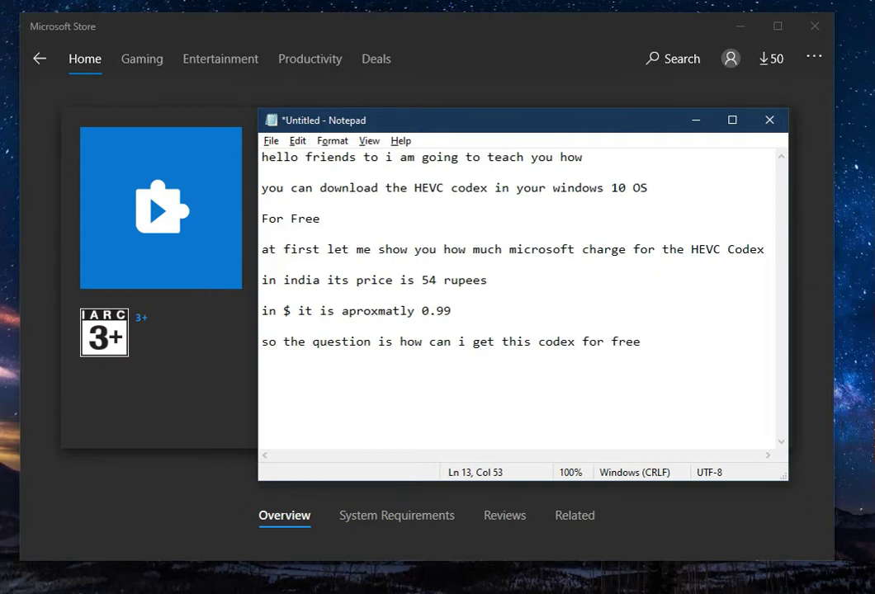
Add the line "i recomend you to use the microsoft edge browser" after a blank line
{"action": "key", "text": "Return"}
{"action": "key", "text": "Return"}
{"action": "type", "text": "i recom"}
{"action": "type", "text": "m"}
{"action": "key", "text": "BackSpace"}
{"action": "type", "text": "end you "}
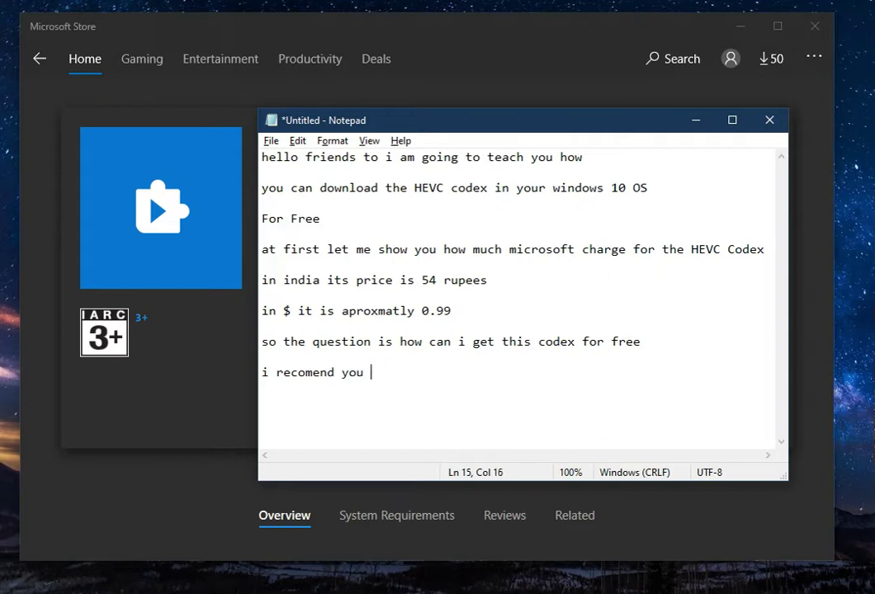
{"action": "type", "text": "to use the "}
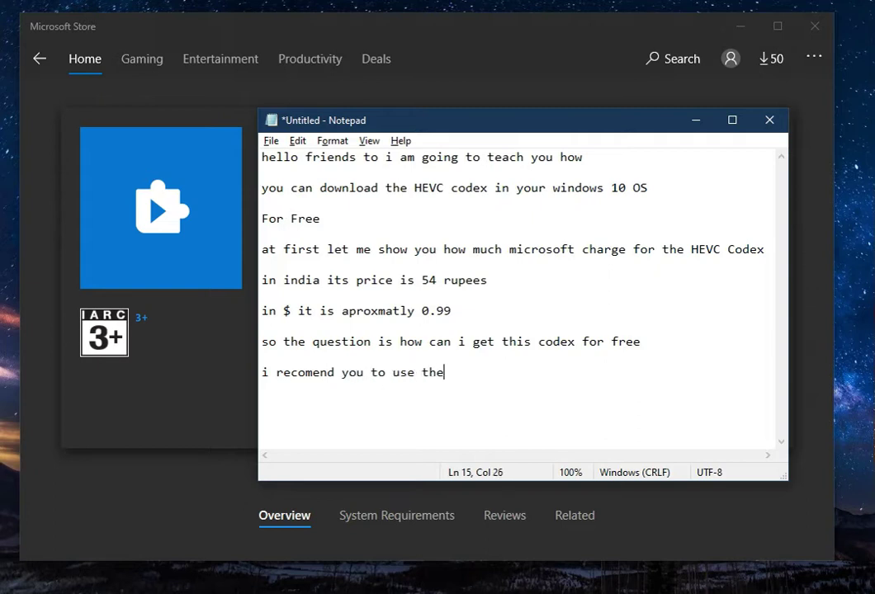
{"action": "type", "text": "microsoft"}
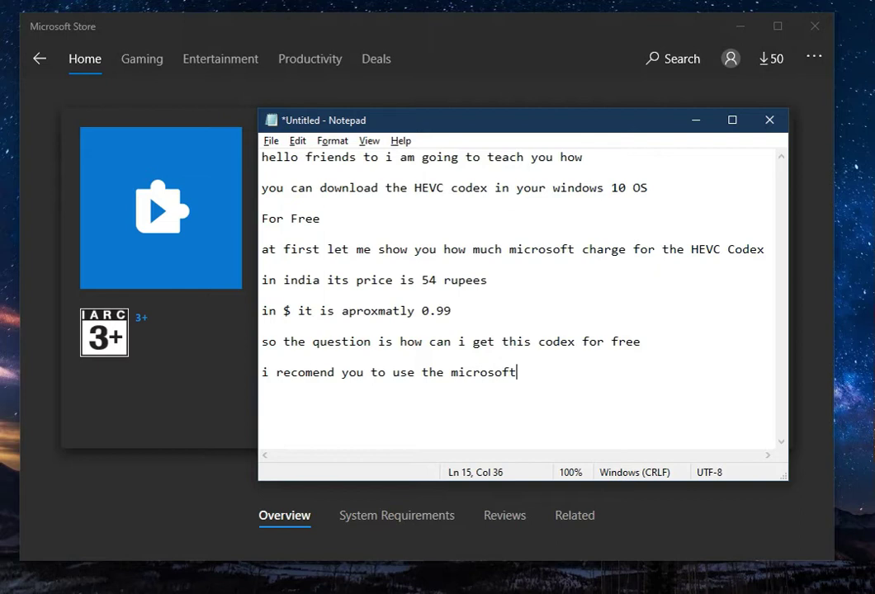
{"action": "type", "text": " edge browser"}
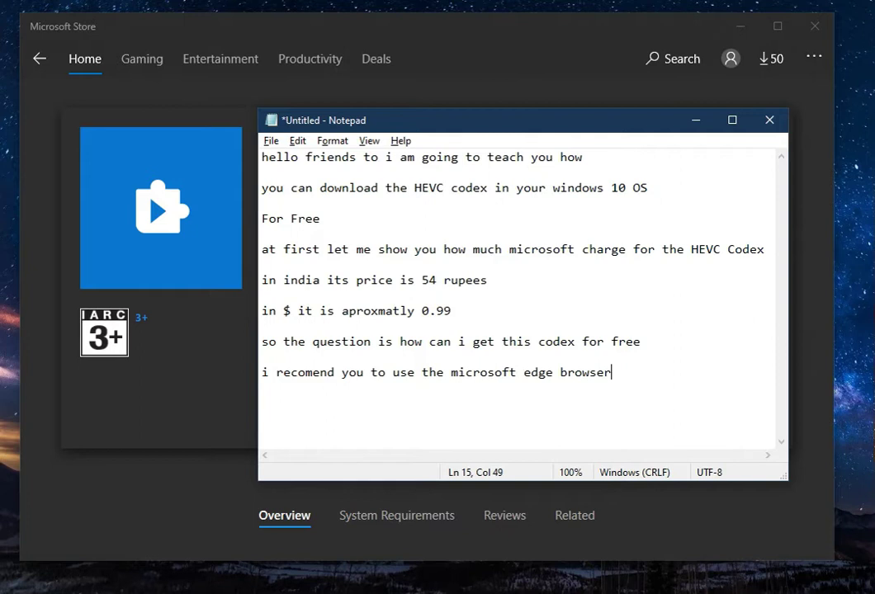
Add the line "now lets start" below the browser recommendation, separated by a blank line
{"action": "key", "text": "Return"}
{"action": "key", "text": "Return"}
{"action": "type", "text": "now lets"}
{"action": "key", "text": "BackSpace"}
{"action": "type", "text": "s "}
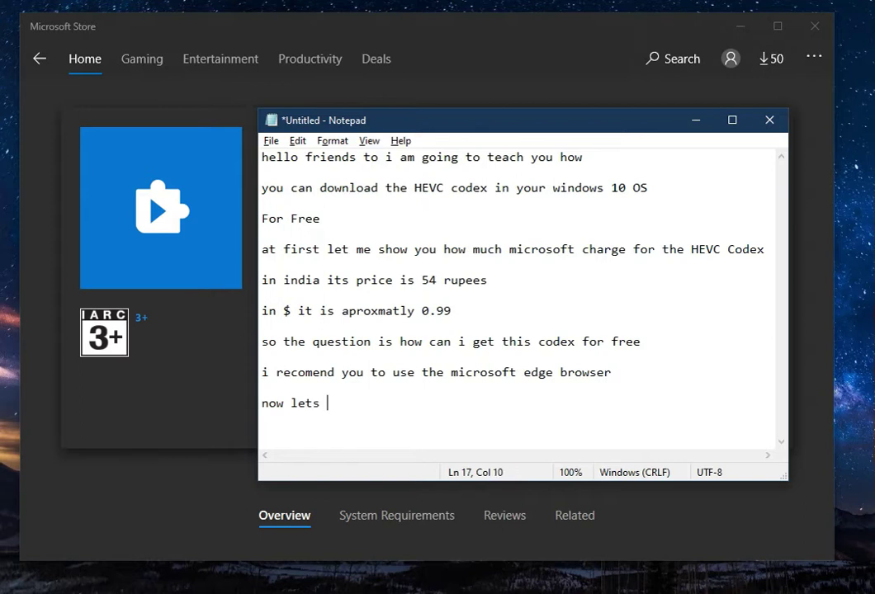
{"action": "type", "text": "start"}
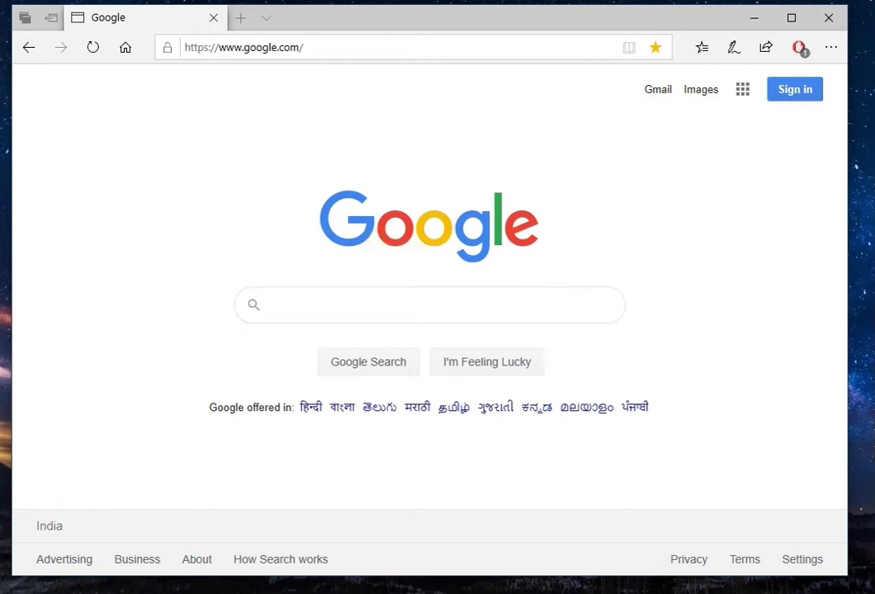
Switch back to Notepad and add the line "first open the microsoft edge then type what am i typing" at the end
{"action": "key", "text": "alt+Tab"}
{"action": "left_click", "coordinate": [539, 426]}
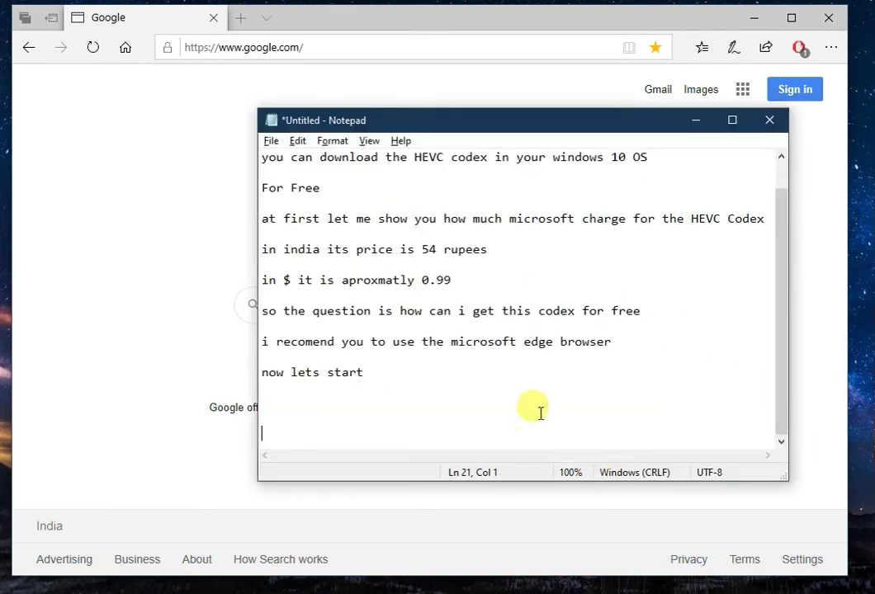
{"action": "type", "text": "fir"}
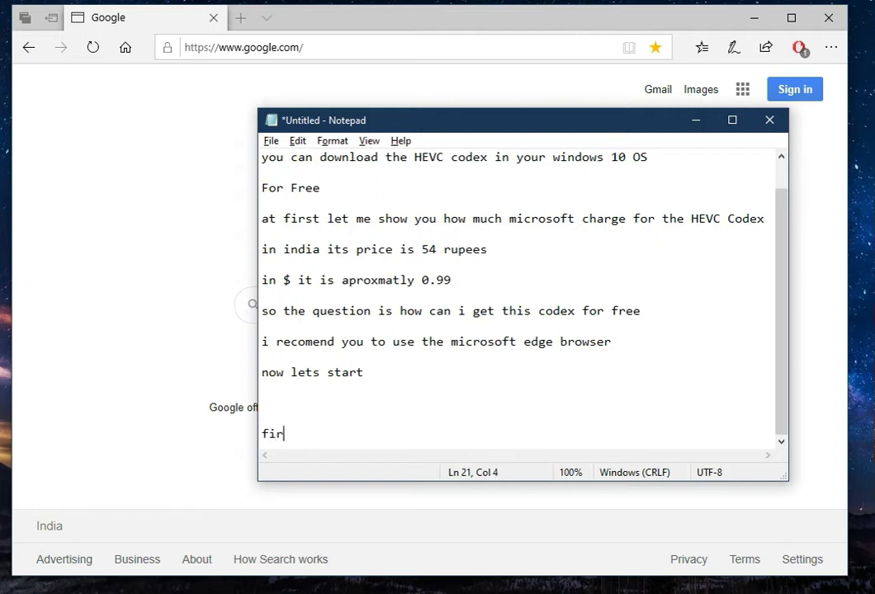
{"action": "type", "text": "st open the "}
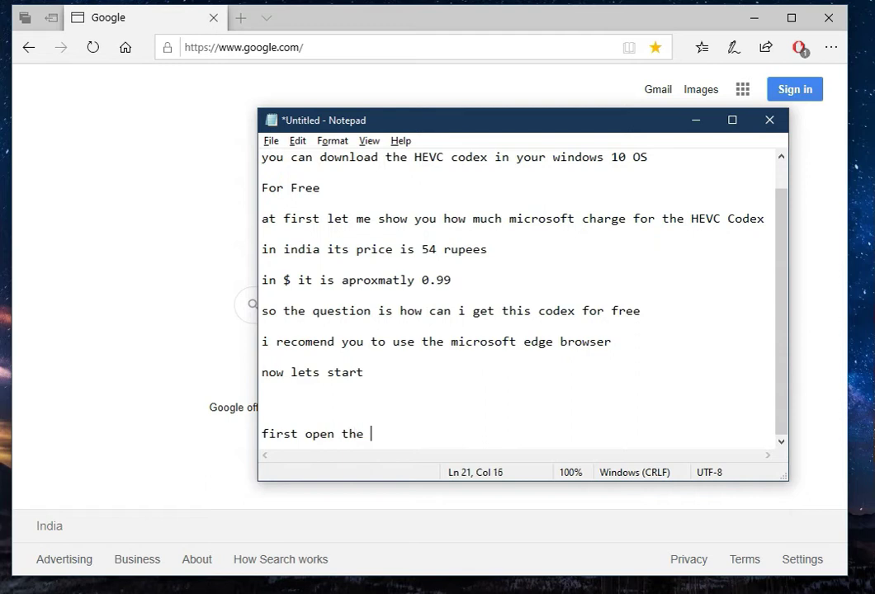
{"action": "type", "text": "microsoft "}
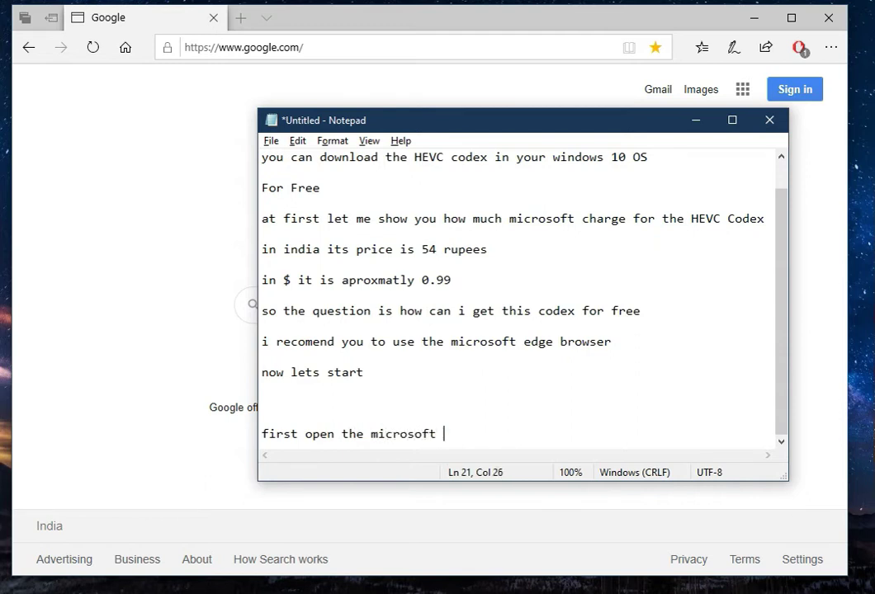
{"action": "type", "text": "edge"}
{"action": "type", "text": "then "}
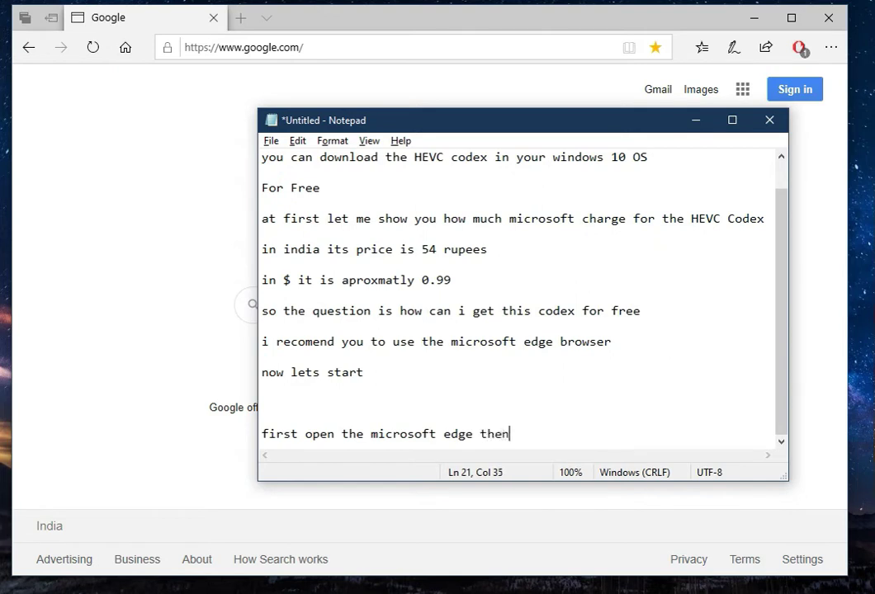
{"action": "type", "text": "type what"}
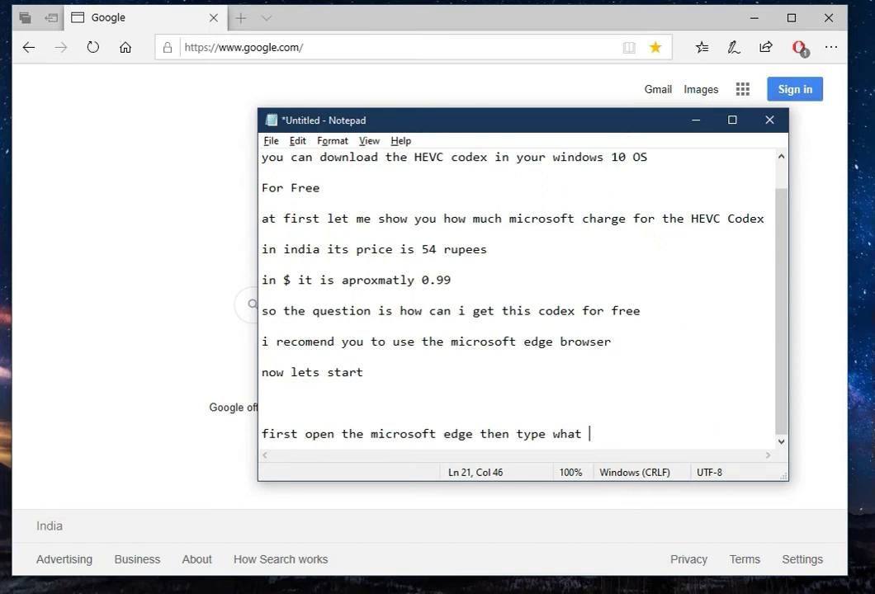
{"action": "type", "text": "am i typing"}
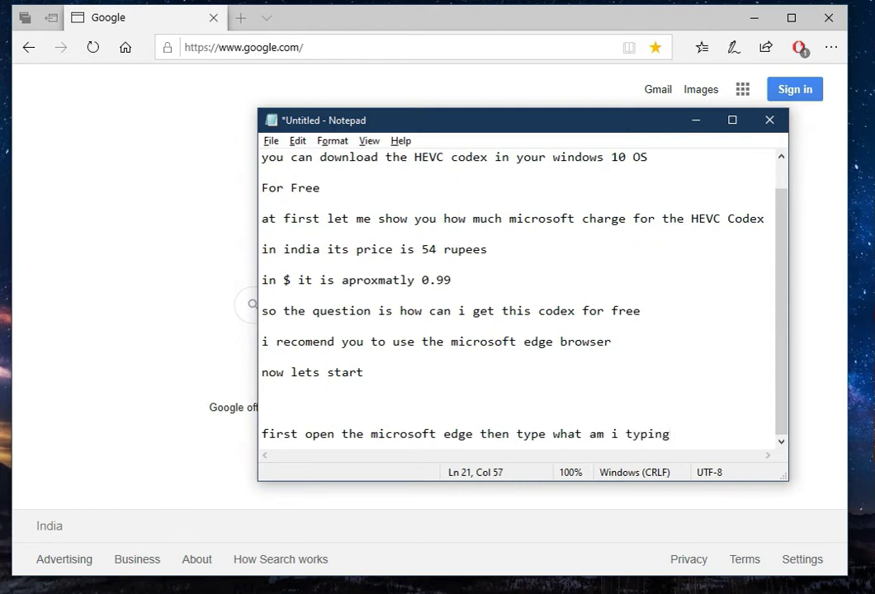
Add the line "it is simple and easy so no need to worry" after a blank line
{"action": "key", "text": "Return"}
{"action": "key", "text": "Return"}
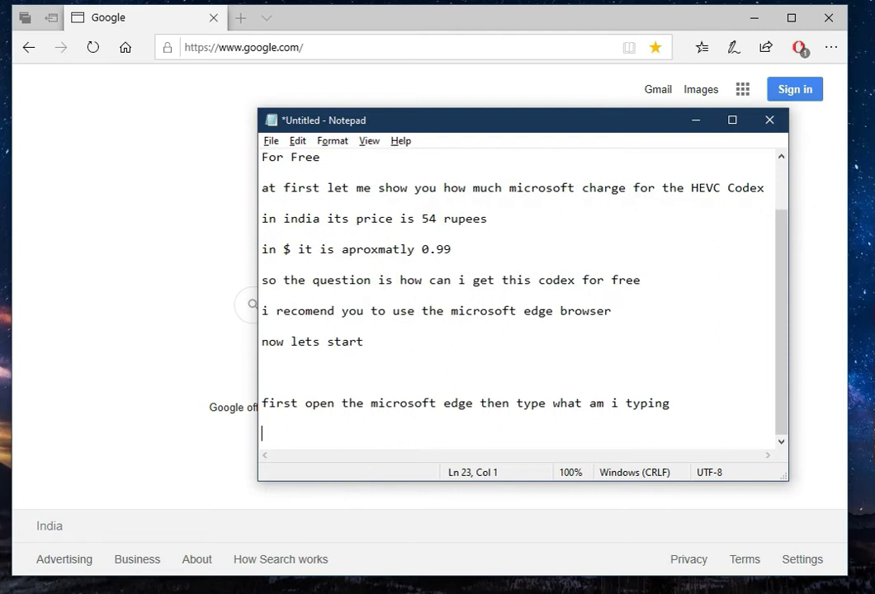
{"action": "type", "text": "it is simple and easy so no "}
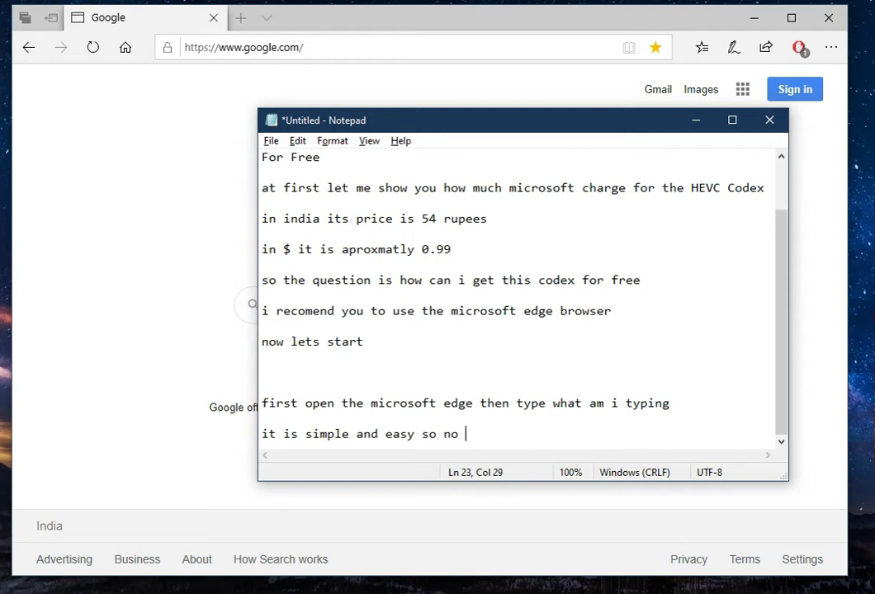
{"action": "type", "text": "need to"}
{"action": "type", "text": "rry"}
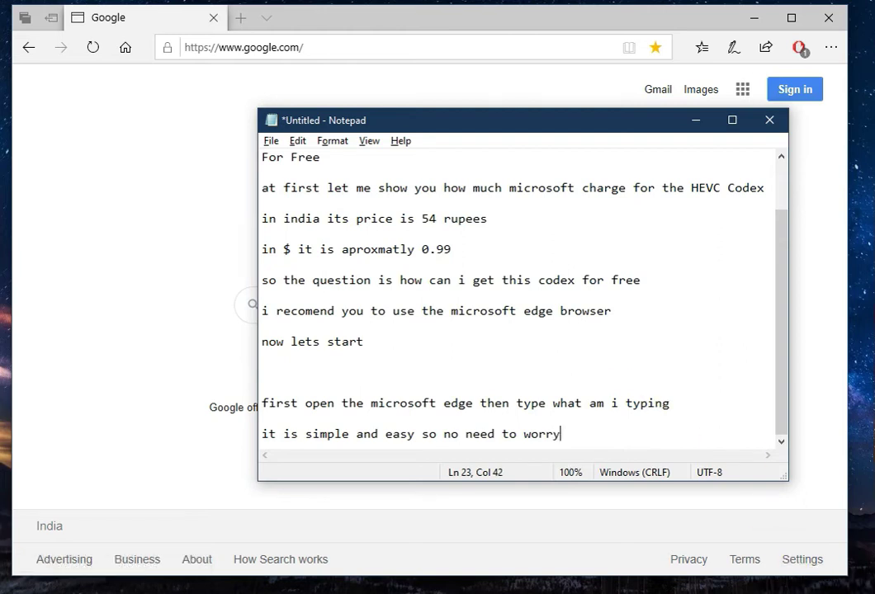
{"action": "left_click", "coordinate": [809, 593]}
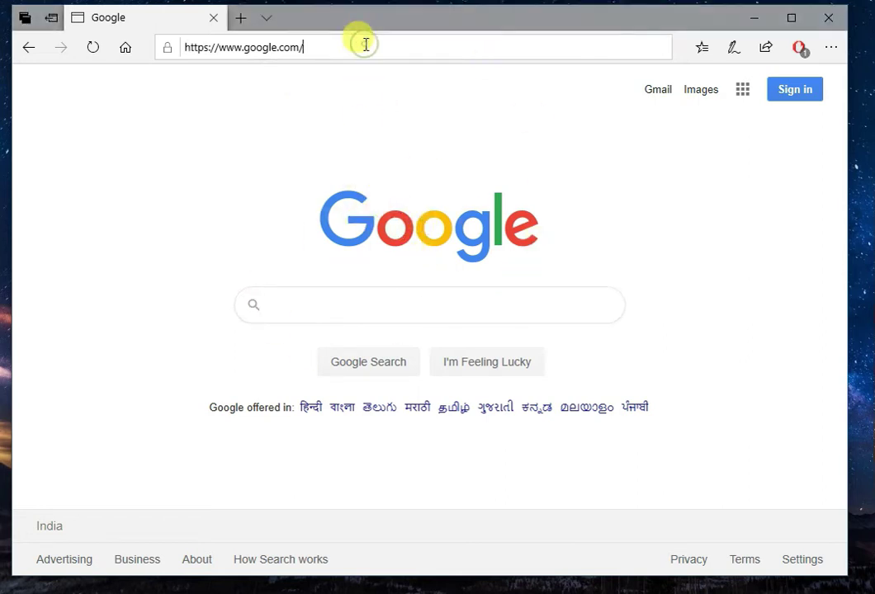
{"action": "left_click", "coordinate": [194, 48]}
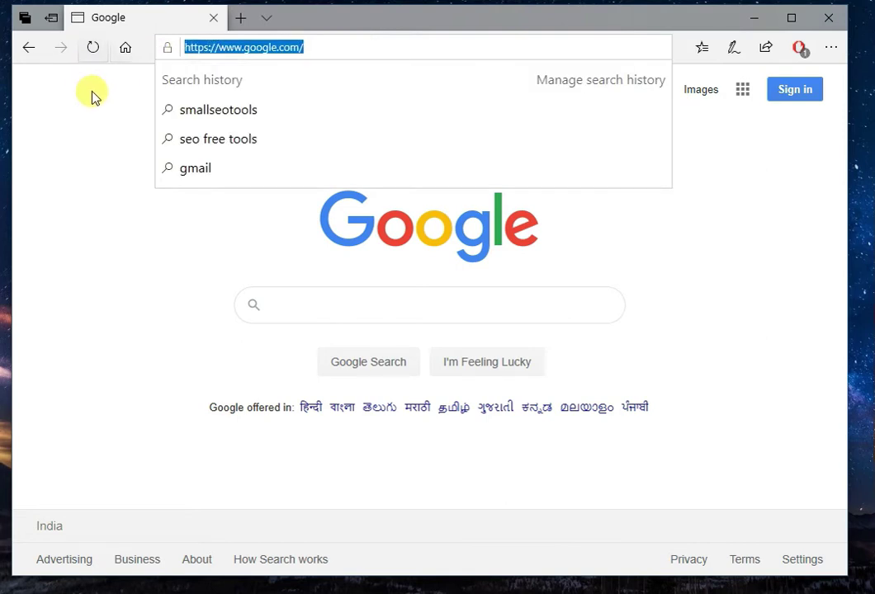
{"action": "type", "text": "h"}
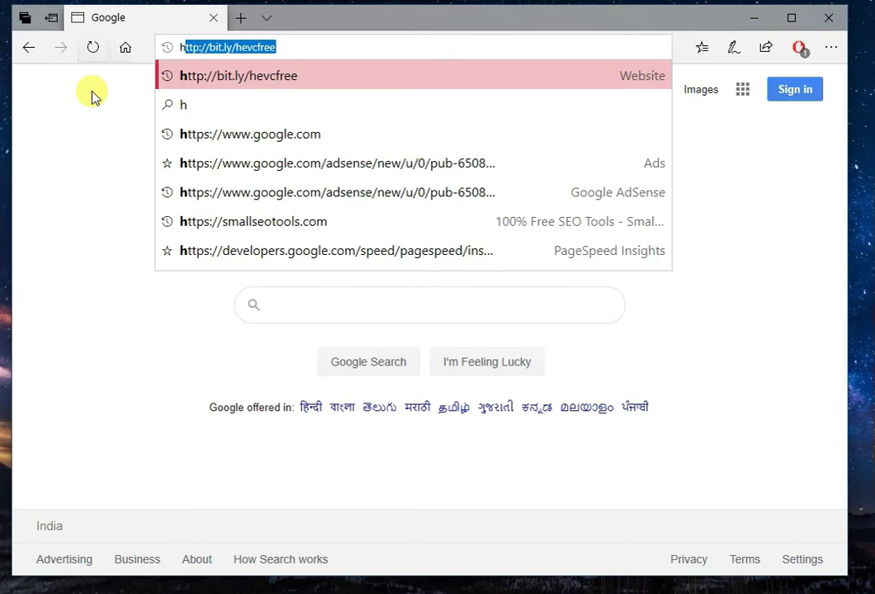
{"action": "type", "text": "tt"}
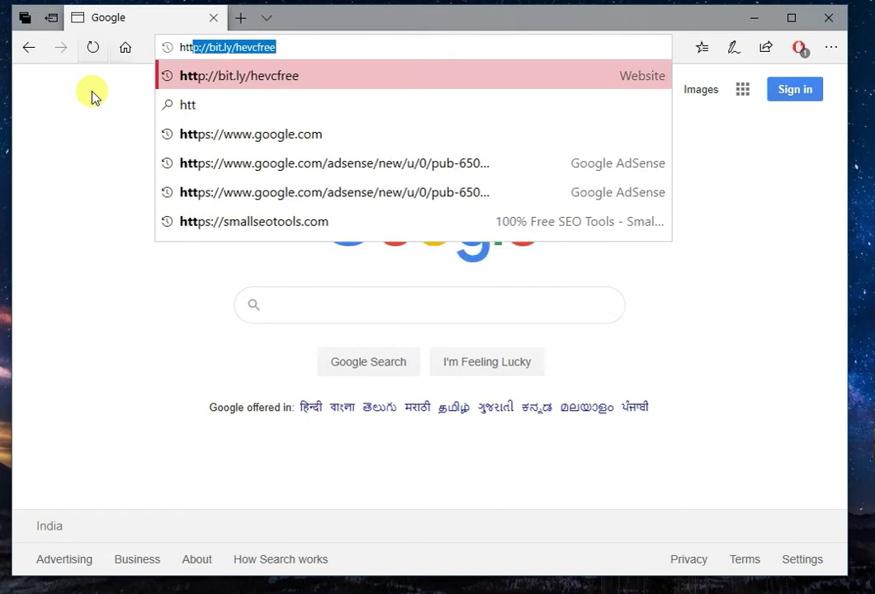
{"action": "type", "text": "p"}
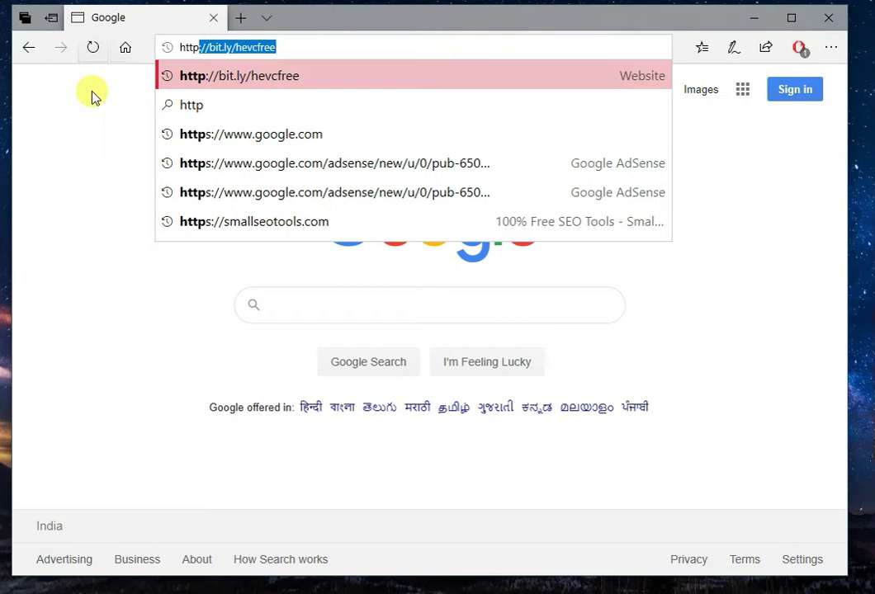
{"action": "type", "text": ":"}
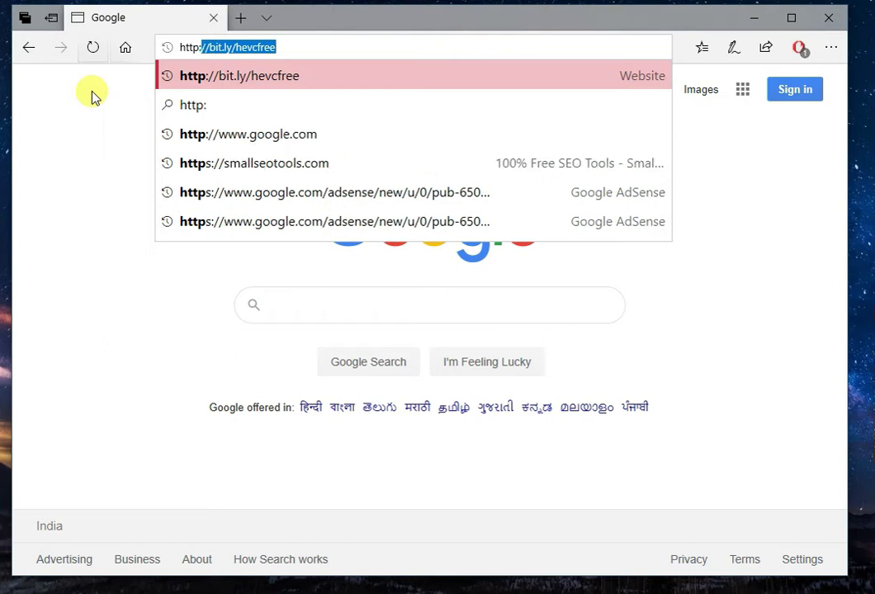
{"action": "type", "text": "//"}
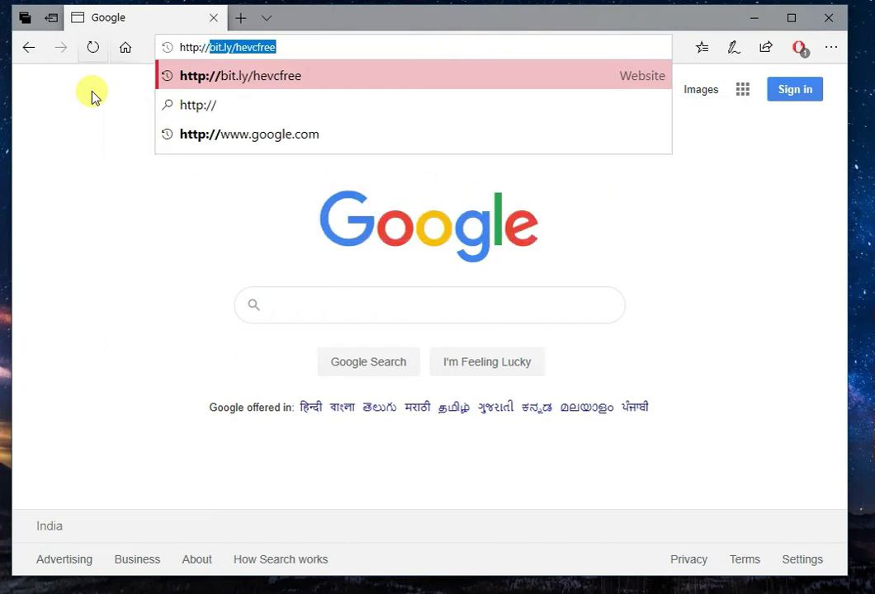
{"action": "type", "text": "bit"}
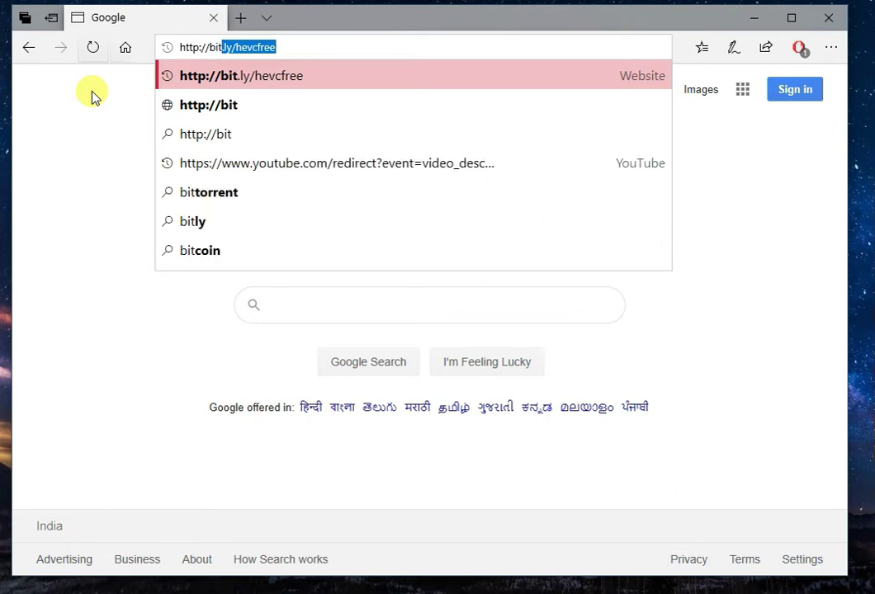
{"action": "type", "text": ".ly"}
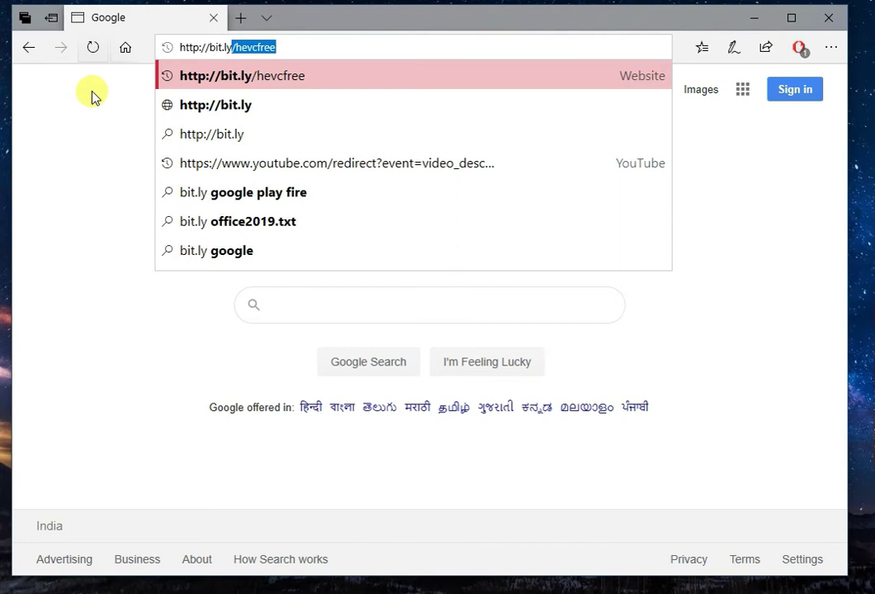
{"action": "type", "text": "/"}
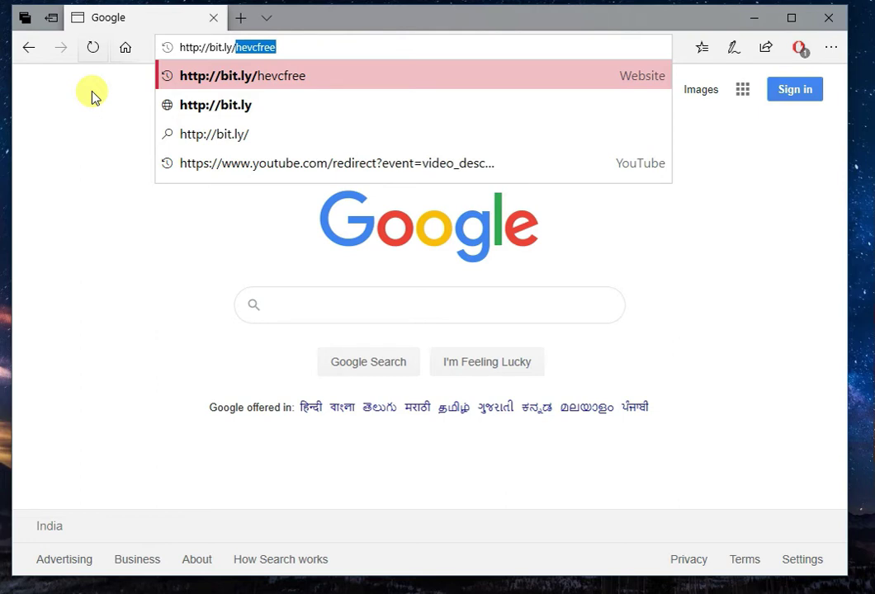
{"action": "type", "text": "free"}
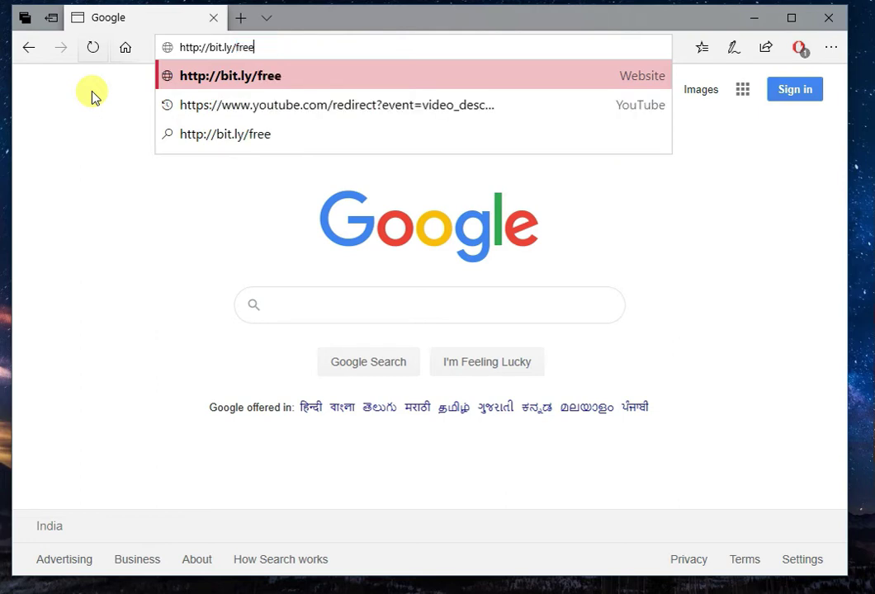
{"action": "type", "text": "hevc"}
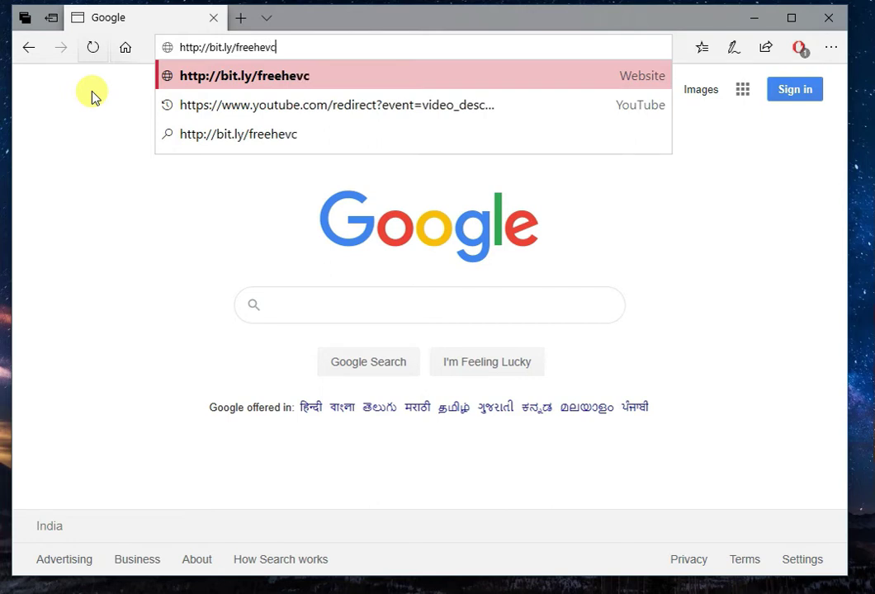
{"action": "key", "text": "Return"}
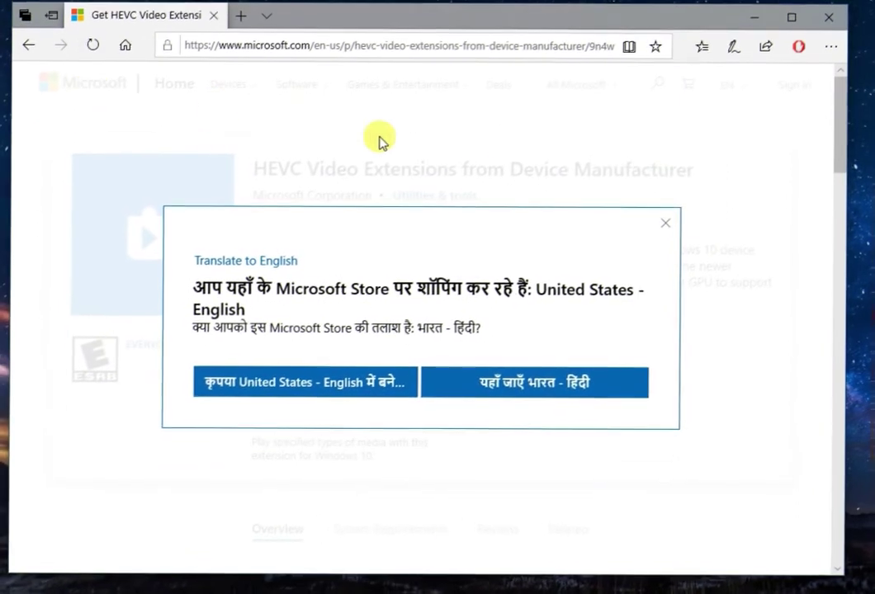
{"action": "left_click", "coordinate": [669, 228]}
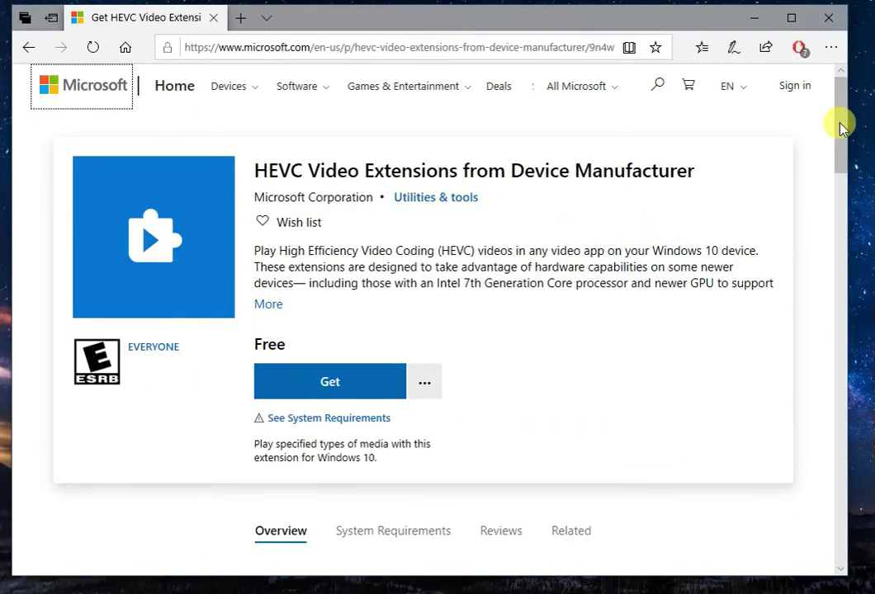
Examine the product name and price of HEVC Video Extensions from Device Manufacturer, and read its full description
{"action": "left_click_drag", "start_coordinate": [250, 171], "coordinate": [279, 171]}
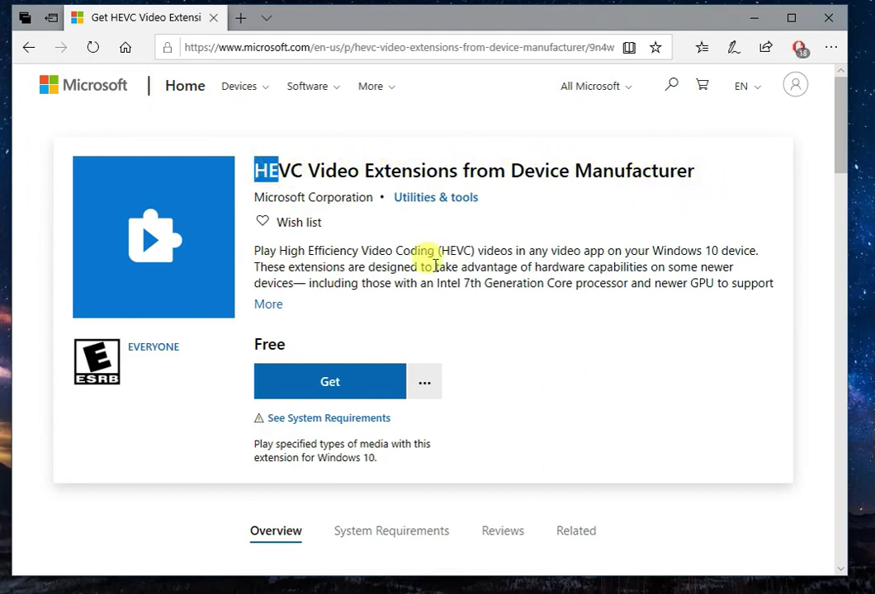
{"action": "left_click_drag", "start_coordinate": [245, 342], "coordinate": [289, 346]}
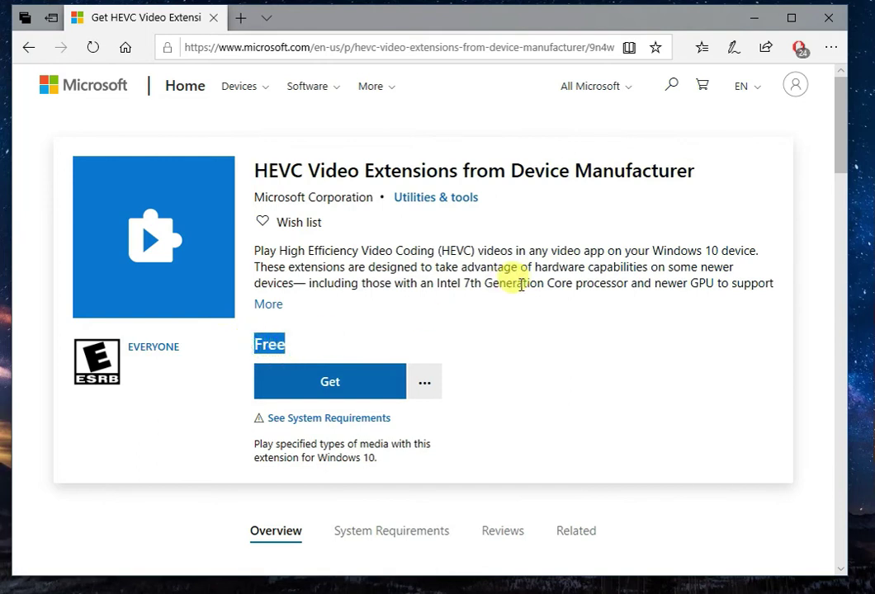
{"action": "scroll", "coordinate": [520, 285], "scroll_direction": "down", "scroll_amount": 4}
{"action": "scroll", "coordinate": [521, 289], "scroll_direction": "up", "scroll_amount": 4}
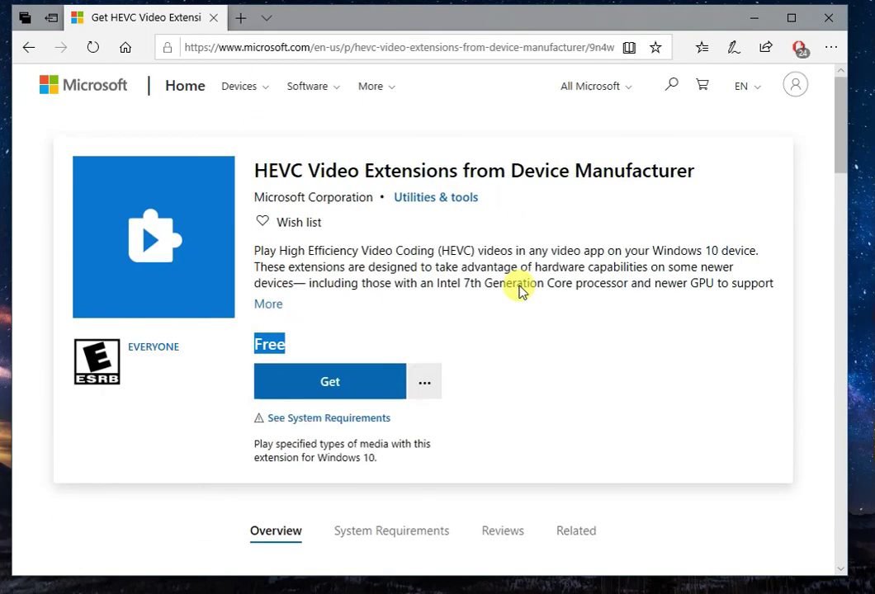
{"action": "left_click", "coordinate": [268, 304]}
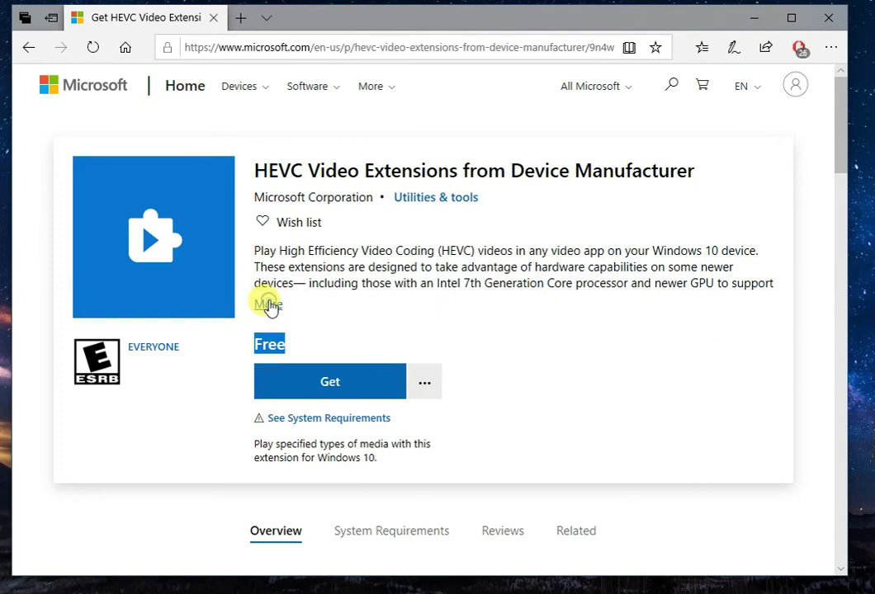
{"action": "left_click_drag", "start_coordinate": [192, 266], "coordinate": [372, 394]}
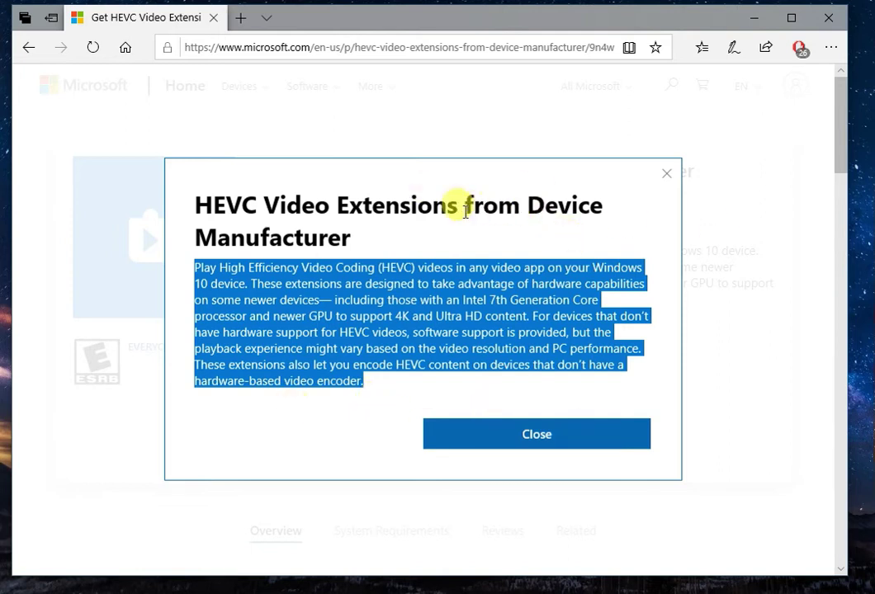
Close the full description of HEVC Video Extensions from Device Manufacturer and open the product in the Microsoft Store app
{"action": "left_click_drag", "start_coordinate": [459, 202], "coordinate": [513, 244]}
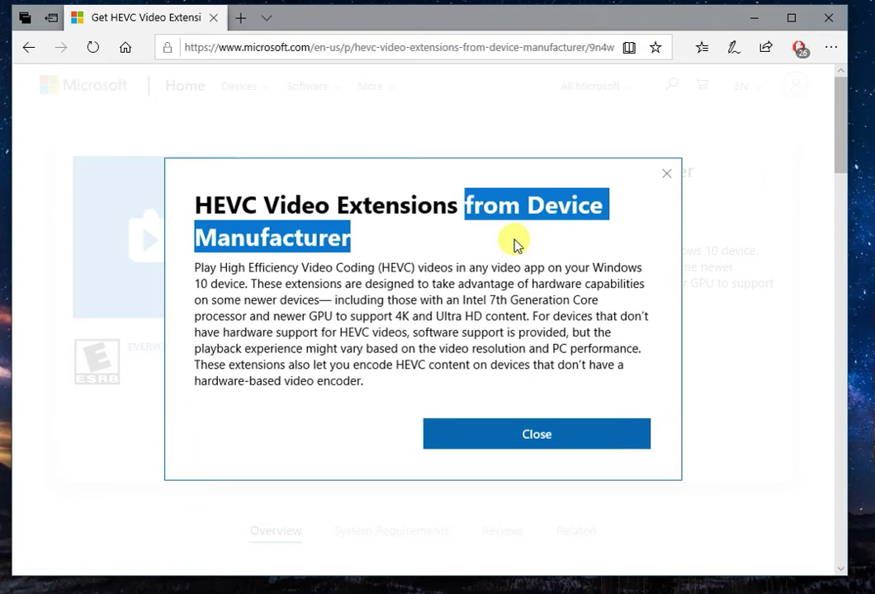
{"action": "left_click", "coordinate": [473, 230]}
{"action": "left_click", "coordinate": [561, 438]}
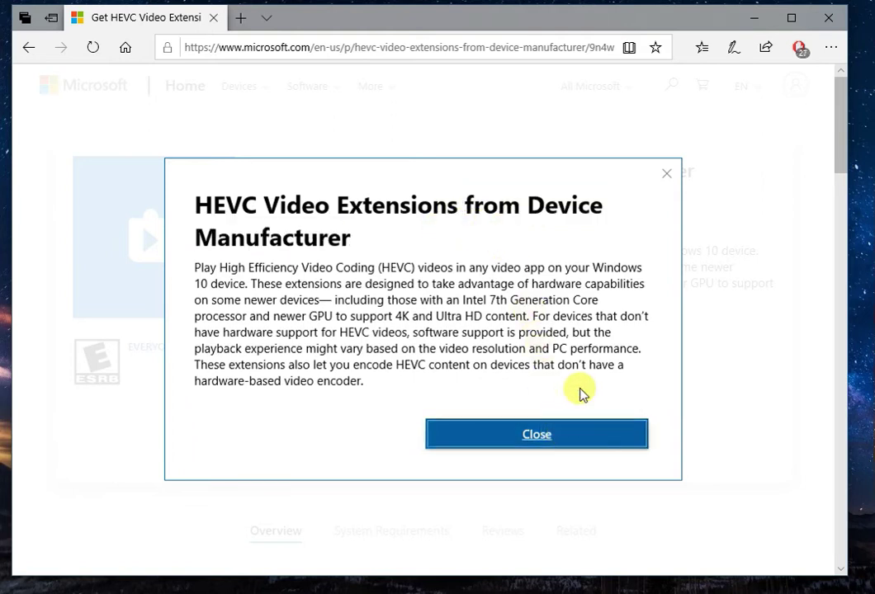
{"action": "left_click", "coordinate": [369, 391]}
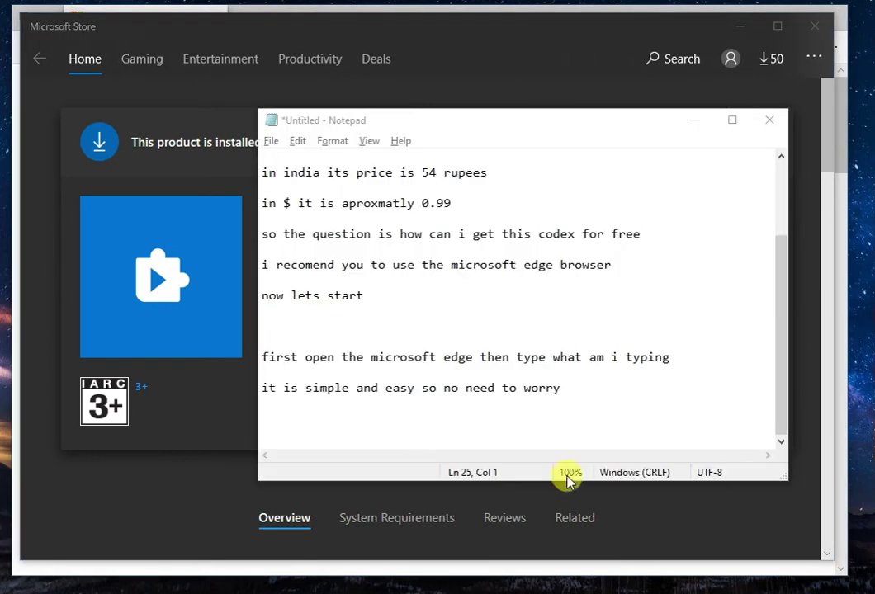
Switch to Notepad and add the line "you see you can install the HEVC codec for free in this way" at the end
{"action": "left_click", "coordinate": [418, 428]}
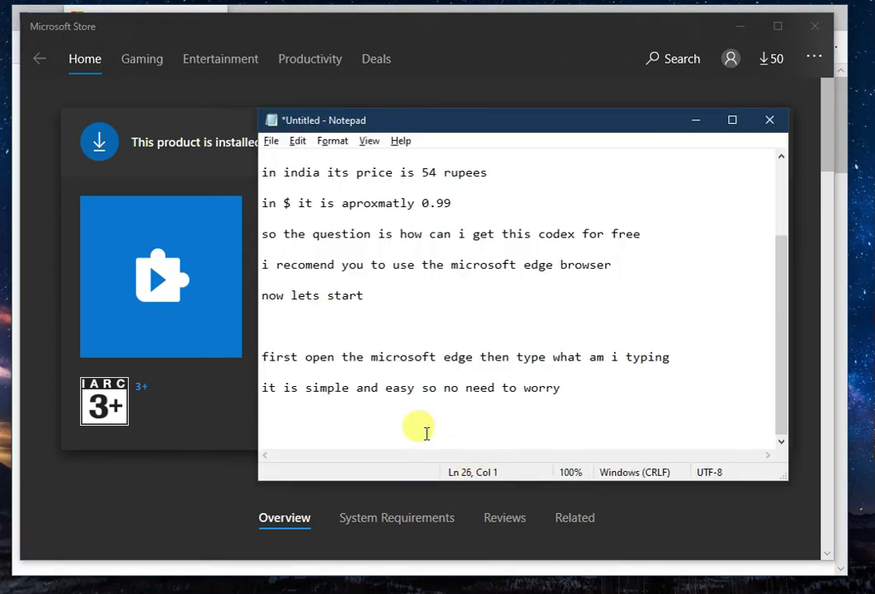
{"action": "type", "text": "you "}
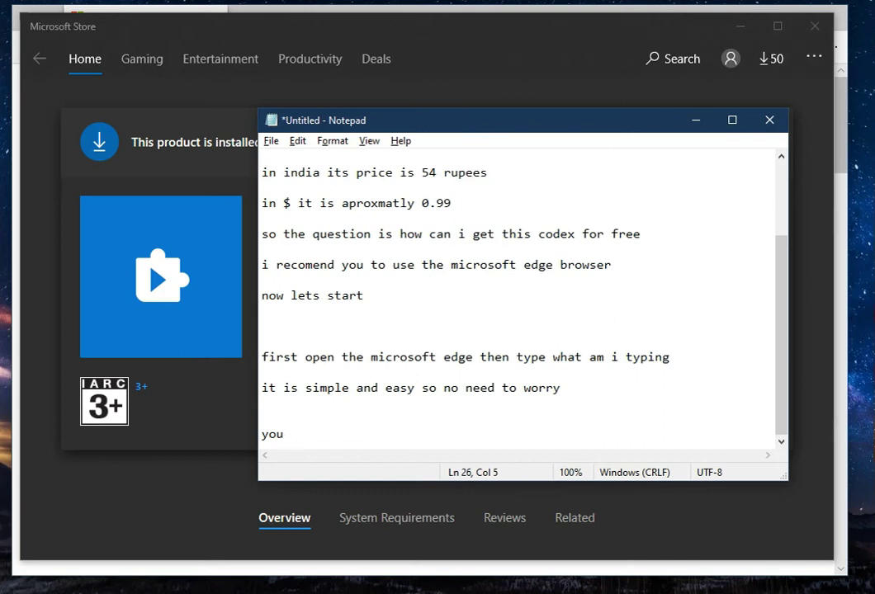
{"action": "type", "text": "see you can instal"}
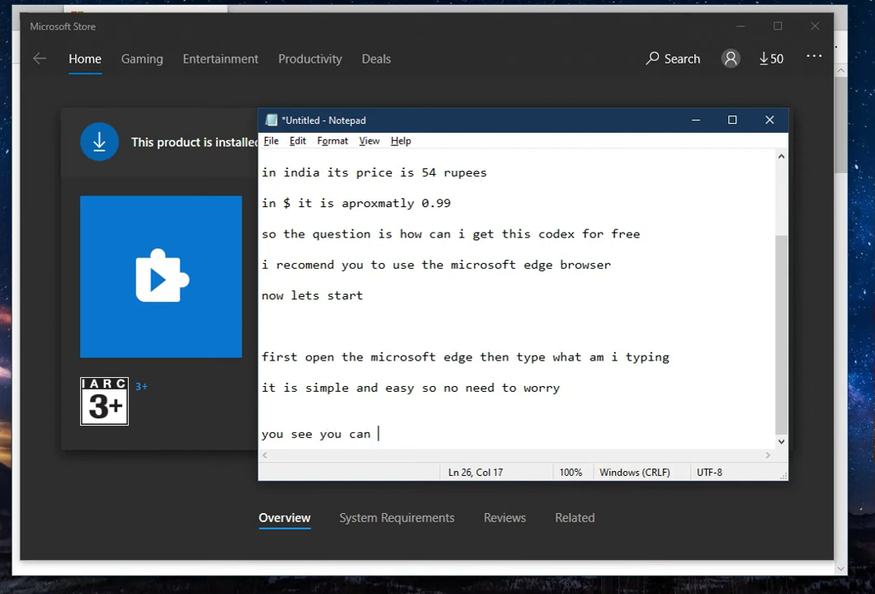
{"action": "type", "text": "l the"}
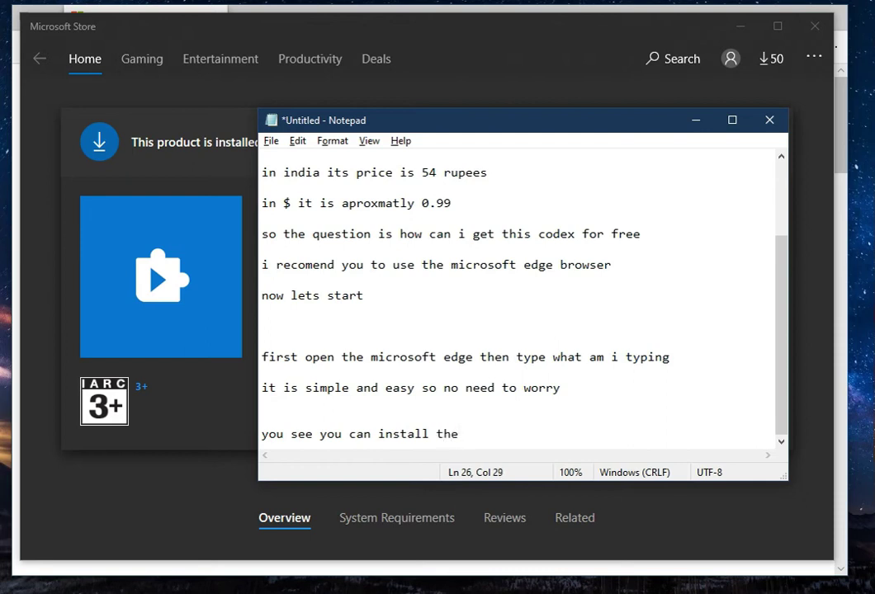
{"action": "type", "text": "HEVC codex"}
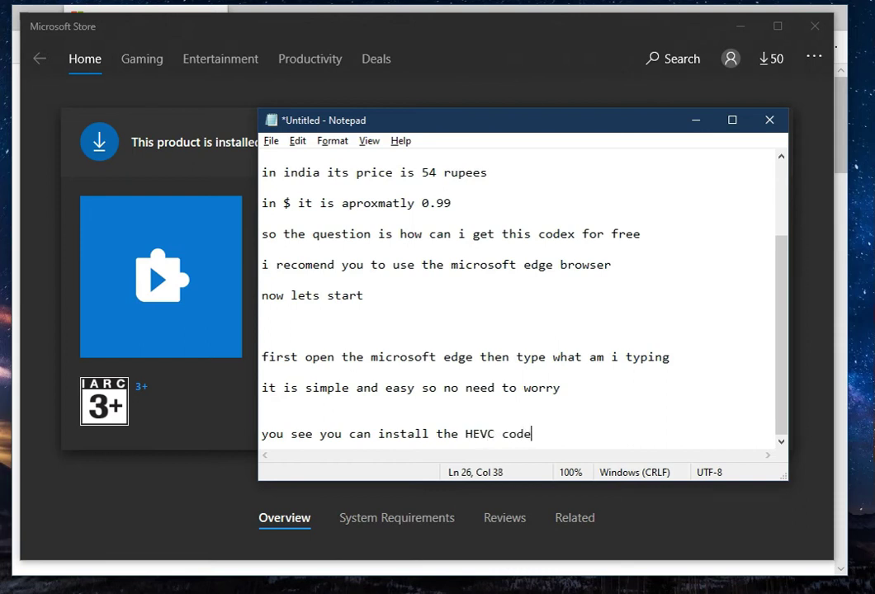
{"action": "key", "text": "BackSpace"}
{"action": "type", "text": "c for free i"}
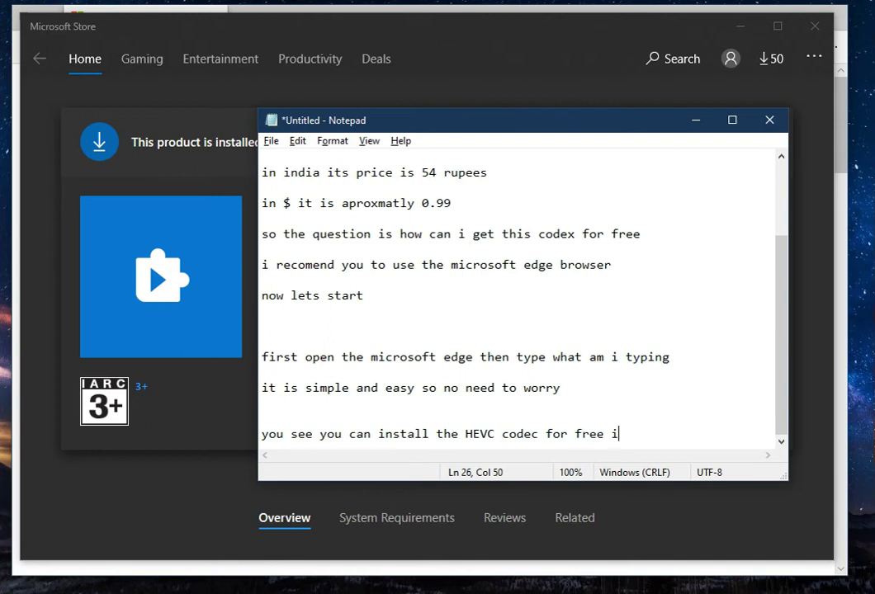
{"action": "type", "text": "n this way"}
Leave two blank lines and start a new line with "here i installed it before"
{"action": "key", "text": "Return"}
{"action": "key", "text": "Return"}
{"action": "key", "text": "Return"}
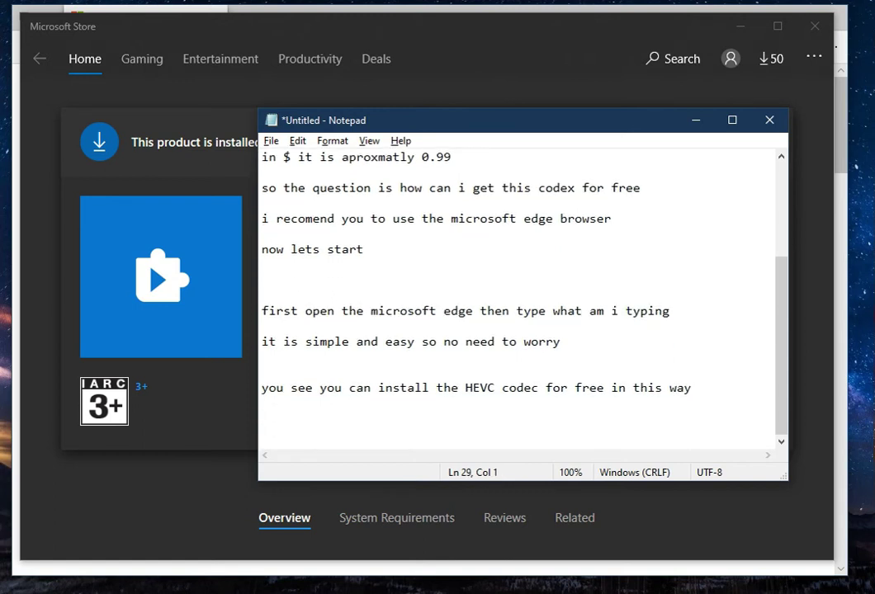
{"action": "type", "text": "but"}
{"action": "key", "text": "BackSpace"}
{"action": "key", "text": "BackSpace"}
{"action": "key", "text": "BackSpace"}
{"action": "key", "text": "BackSpace"}
{"action": "type", "text": "here i inst"}
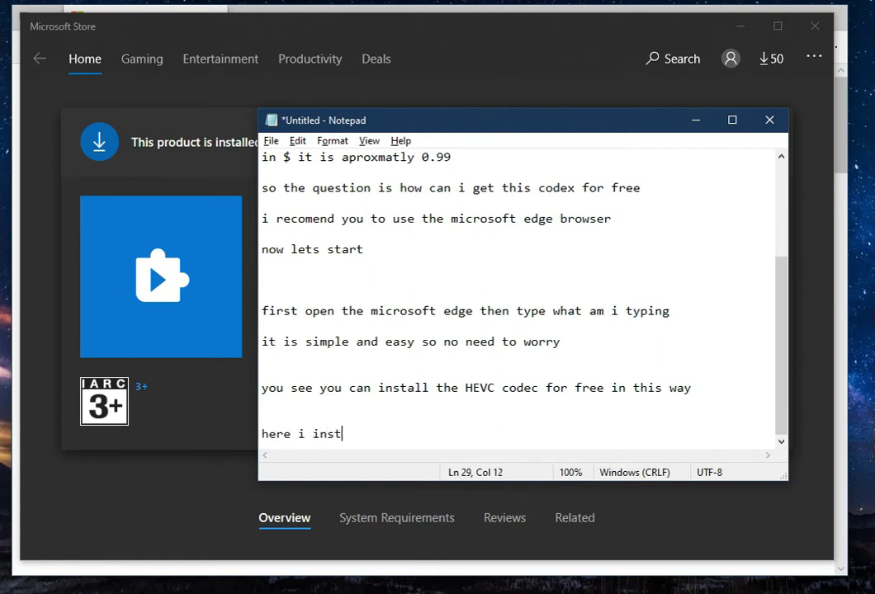
{"action": "type", "text": "alled the"}
{"action": "key", "text": "BackSpace"}
{"action": "key", "text": "BackSpace"}
{"action": "key", "text": "BackSpace"}
{"action": "key", "text": "BackSpace"}
{"action": "type", "text": "it before "}
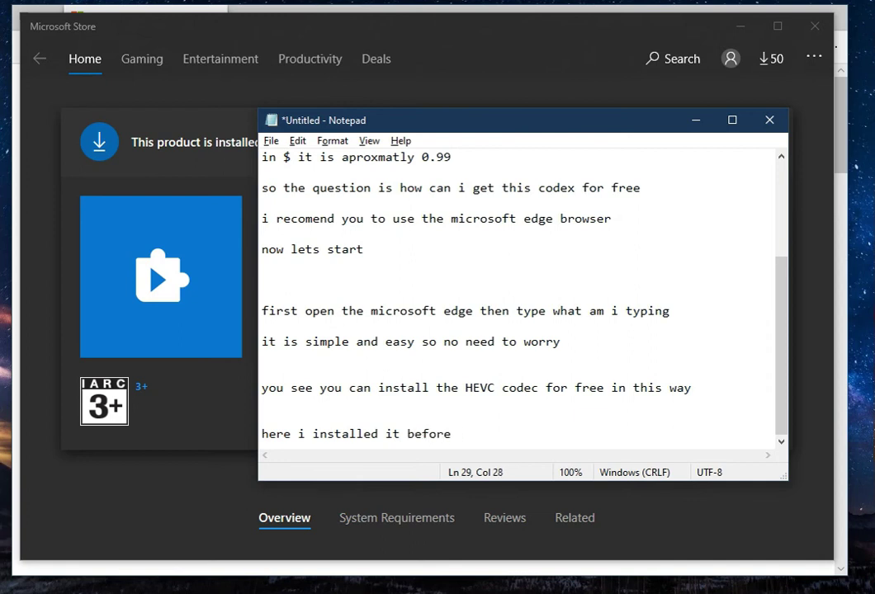
Continue the last line with "so it shows for launch but in your case if"
{"action": "type", "text": "so "}
{"action": "type", "text": "t"}
{"action": "type", "text": "i"}
{"action": "key", "text": "BackSpace"}
{"action": "key", "text": "BackSpace"}
{"action": "key", "text": "BackSpace"}
{"action": "type", "text": "it shows"}
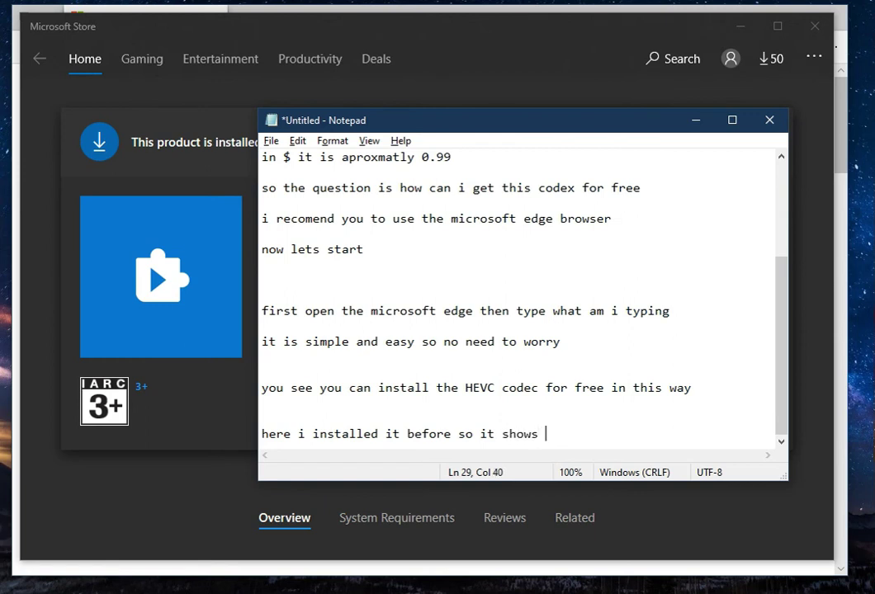
{"action": "type", "text": "for launch"}
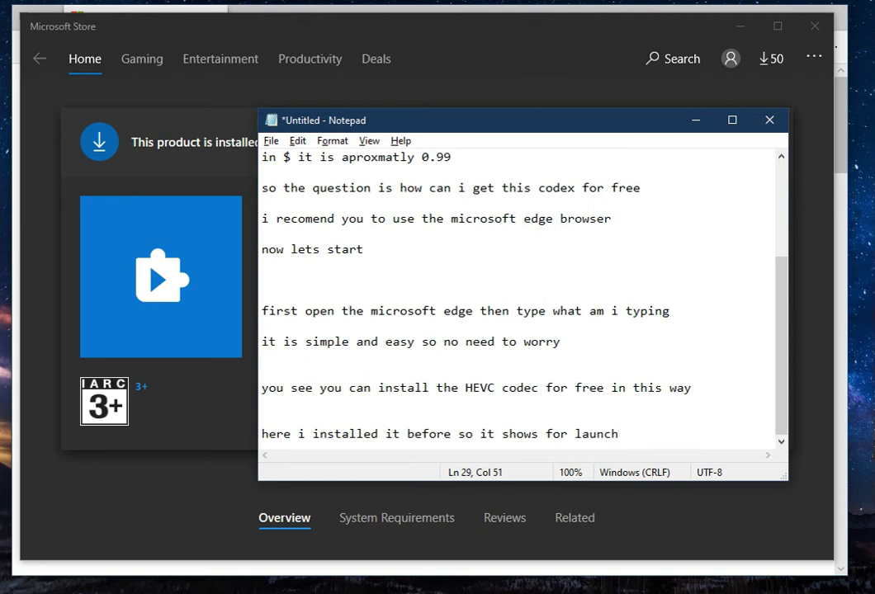
{"action": "type", "text": " but in your case "}
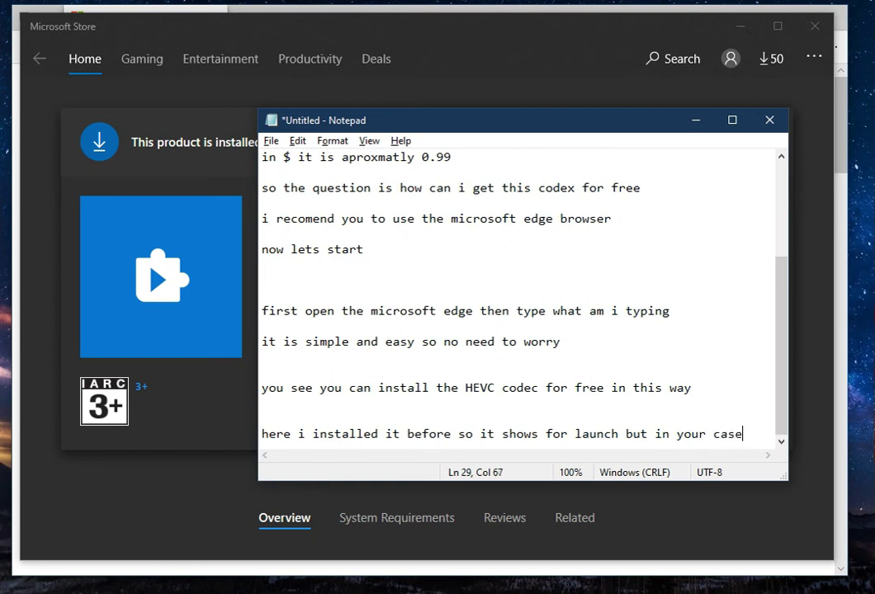
{"action": "type", "text": "if"}
After a blank line, add "you are not installed it yet the you can see the option for install"
{"action": "key", "text": "Return"}
{"action": "key", "text": "Return"}
{"action": "type", "text": "you"}
{"action": "type", "text": "are "}
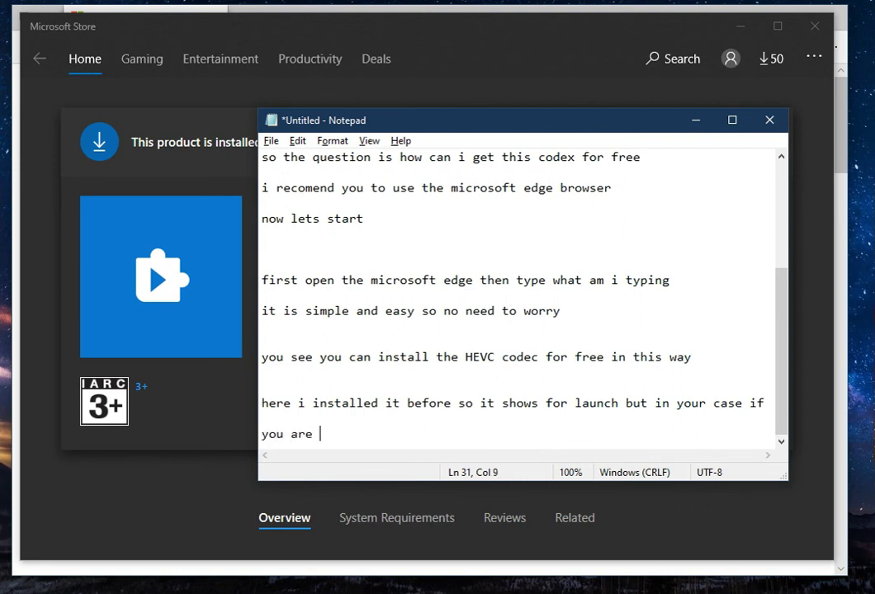
{"action": "type", "text": "not installed it "}
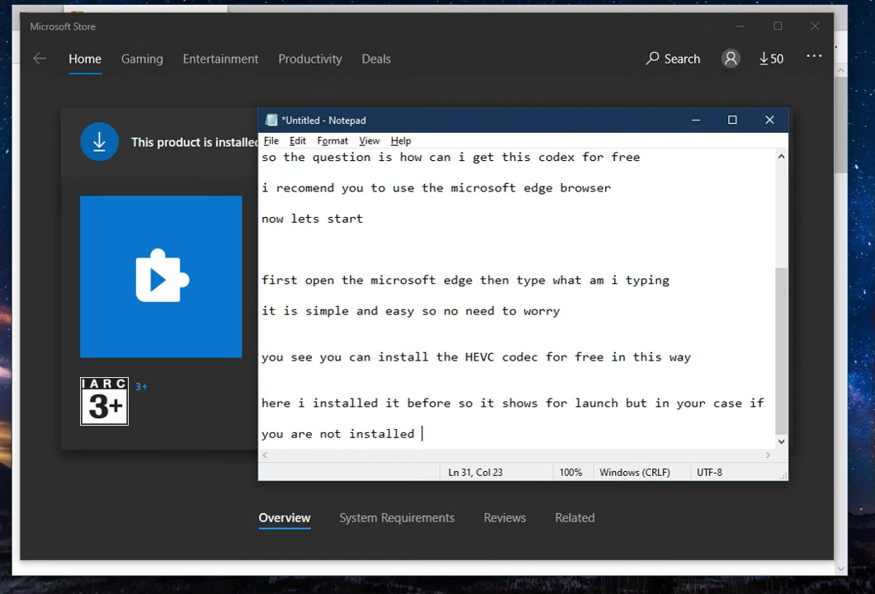
{"action": "type", "text": "yat"}
{"action": "key", "text": "BackSpace"}
{"action": "key", "text": "BackSpace"}
{"action": "key", "text": "BackSpace"}
{"action": "type", "text": "et the"}
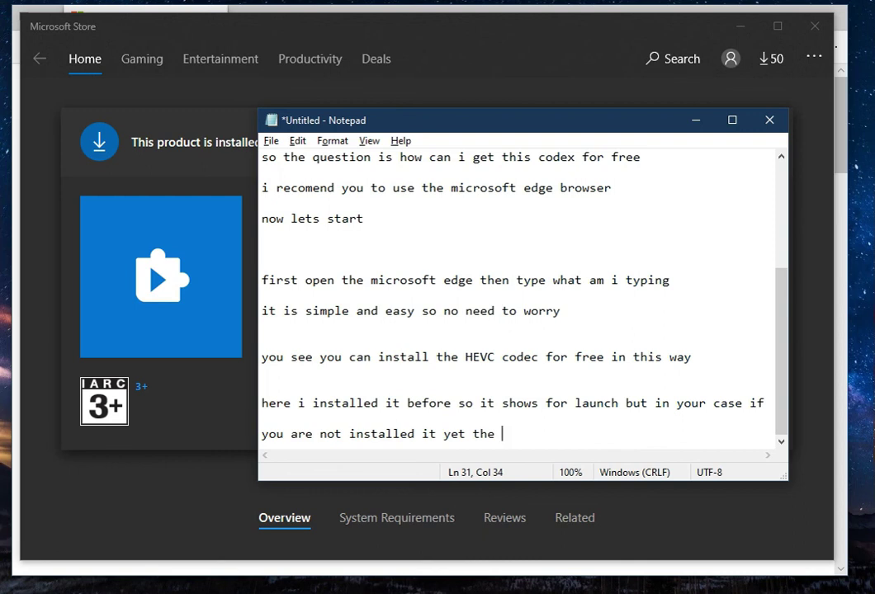
{"action": "type", "text": "you can see the op"}
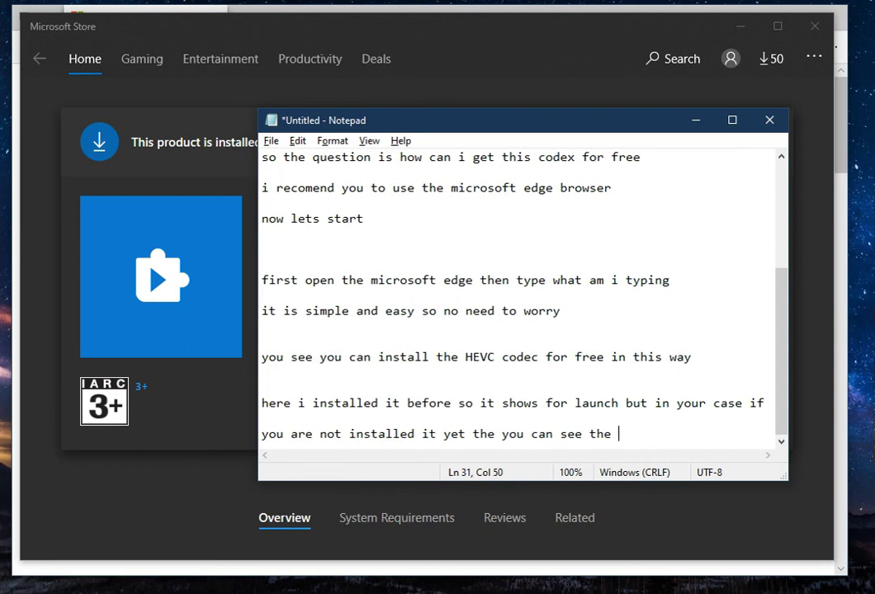
{"action": "type", "text": "tion for install"}
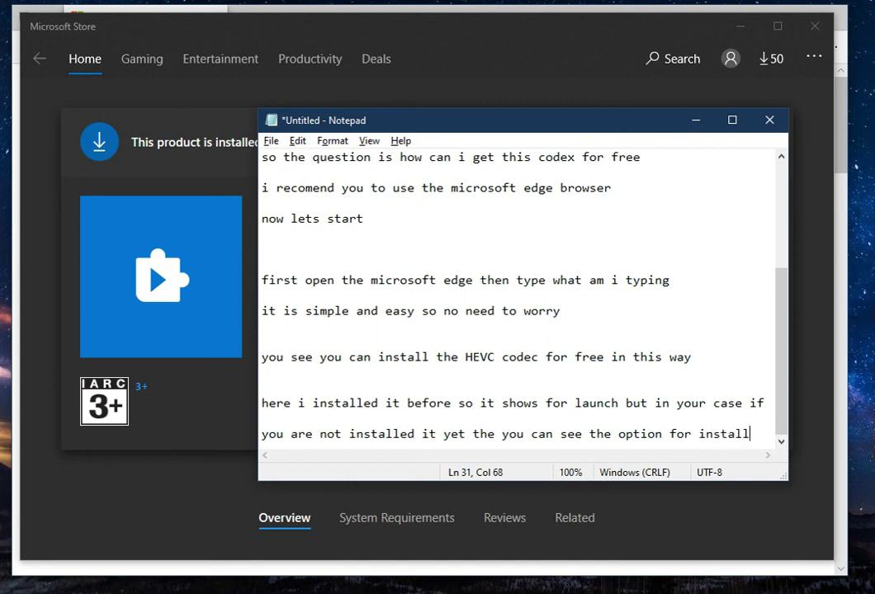
Add the line "hope the video help ful for you" after a blank line
{"action": "key", "text": "Return"}
{"action": "key", "text": "Return"}
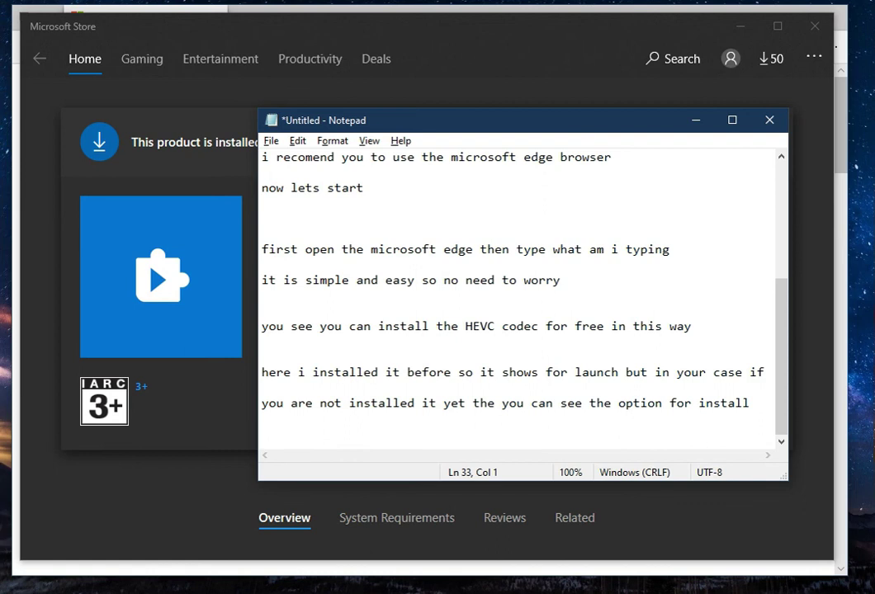
{"action": "type", "text": "hope the video "}
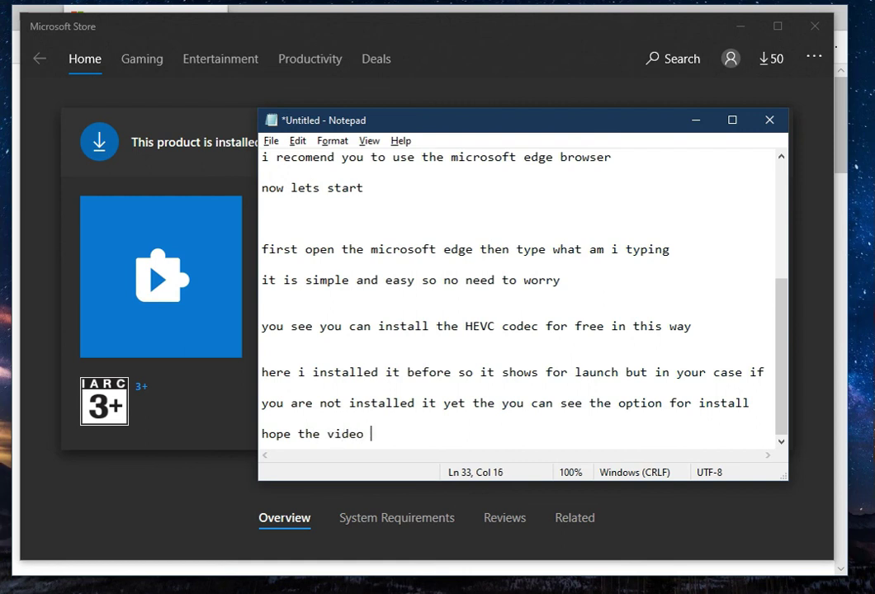
{"action": "type", "text": "help ful"}
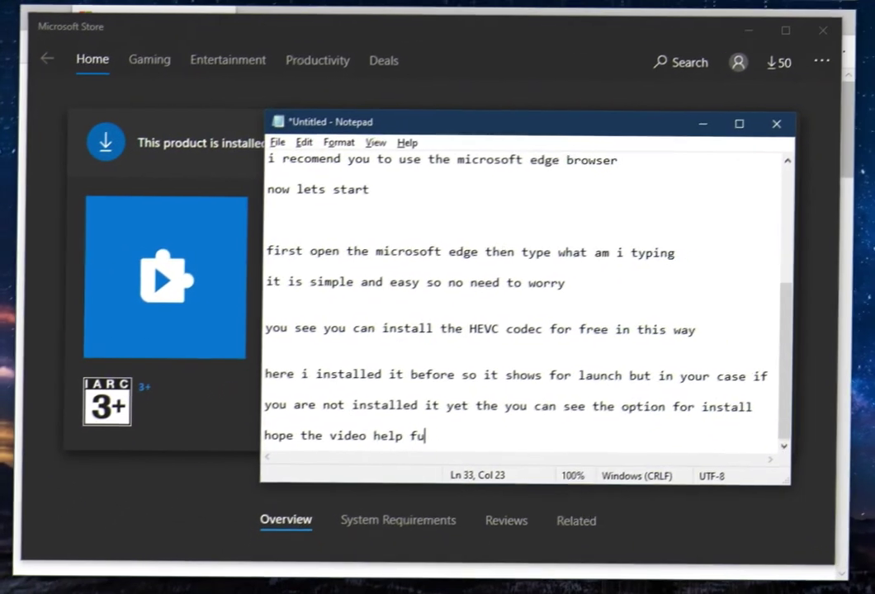
{"action": "type", "text": "l fo"}
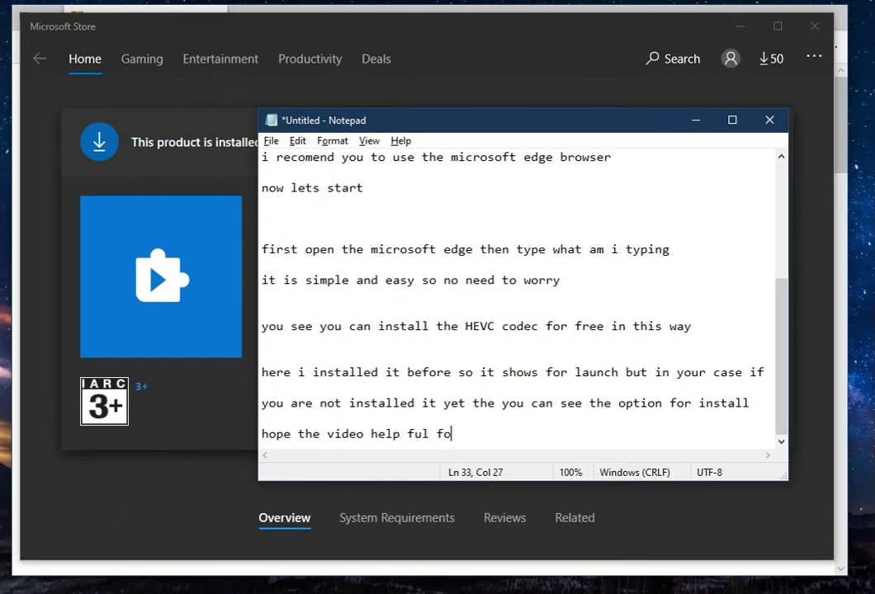
{"action": "type", "text": "r you"}
Leave two blank lines and add the closing line "thank you for watching"
{"action": "key", "text": "Return"}
{"action": "key", "text": "Return"}
{"action": "key", "text": "Return"}
{"action": "type", "text": "thank"}
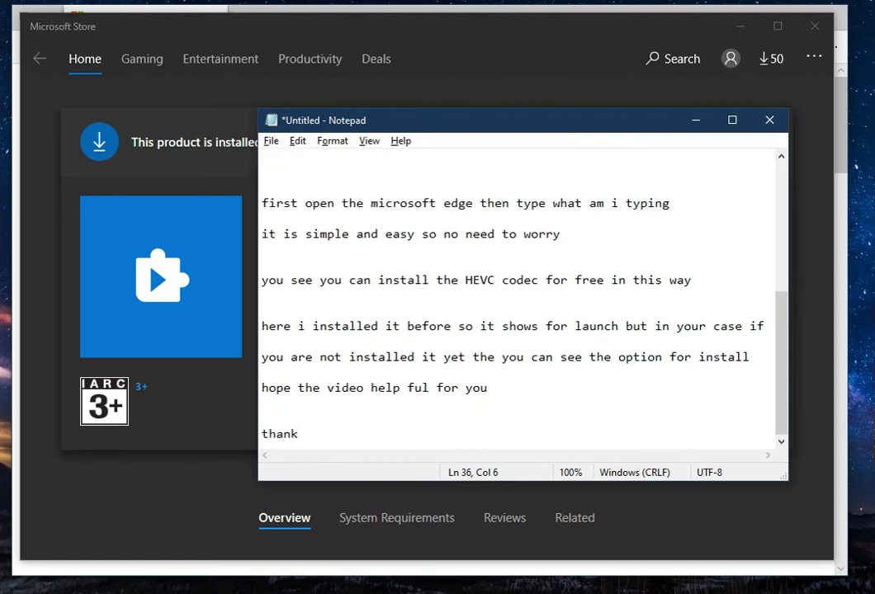
{"action": "type", "text": " you for watchi"}
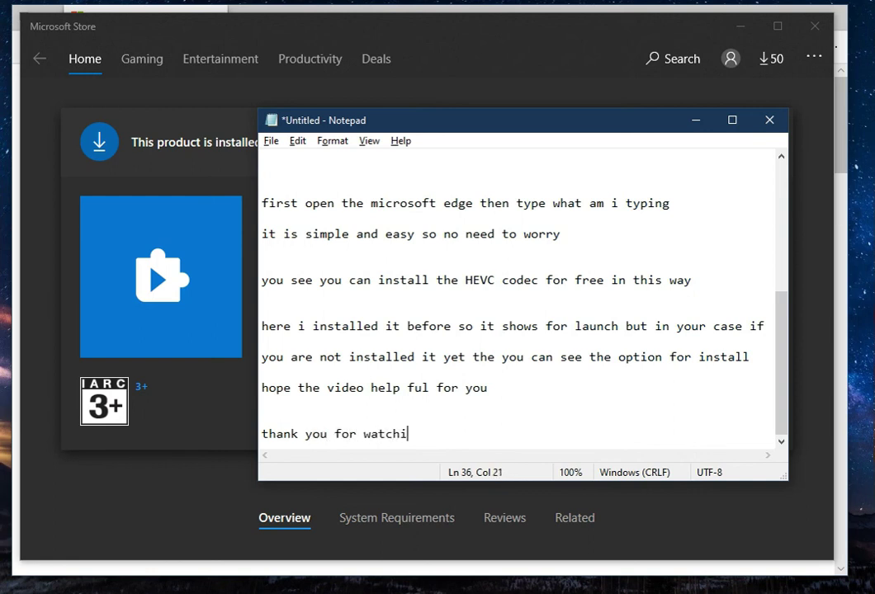
{"action": "type", "text": "ng"}
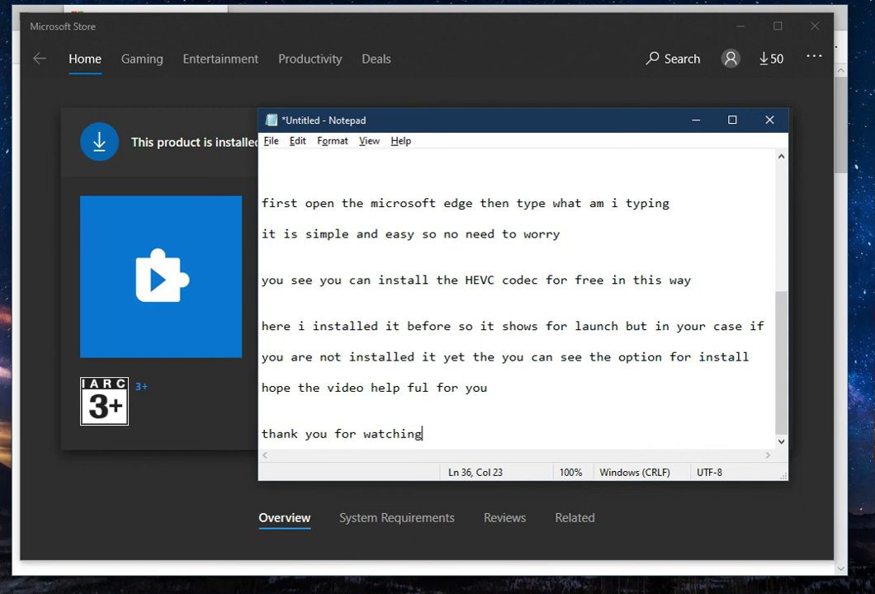